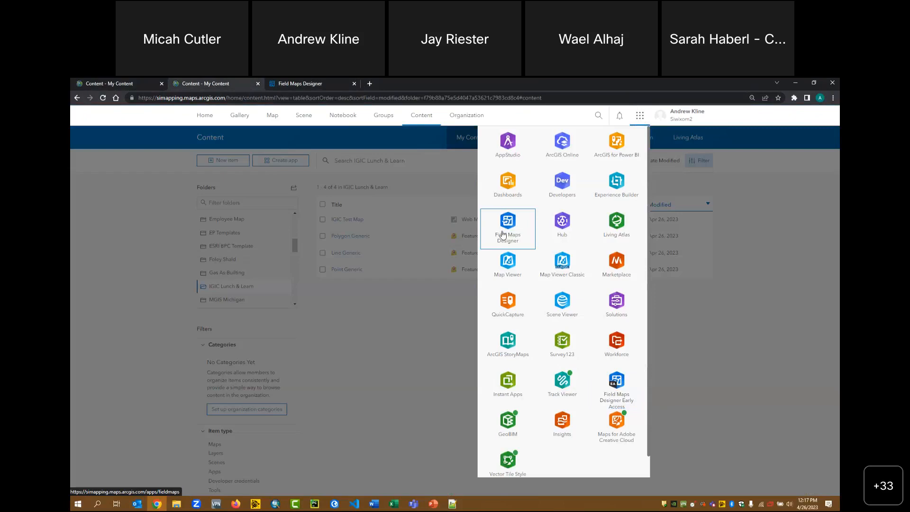
Close the duplicate Field Maps browser tab and look through the list of existing maps in Field Maps Designer
{"action": "left_click", "coordinate": [371, 83]}
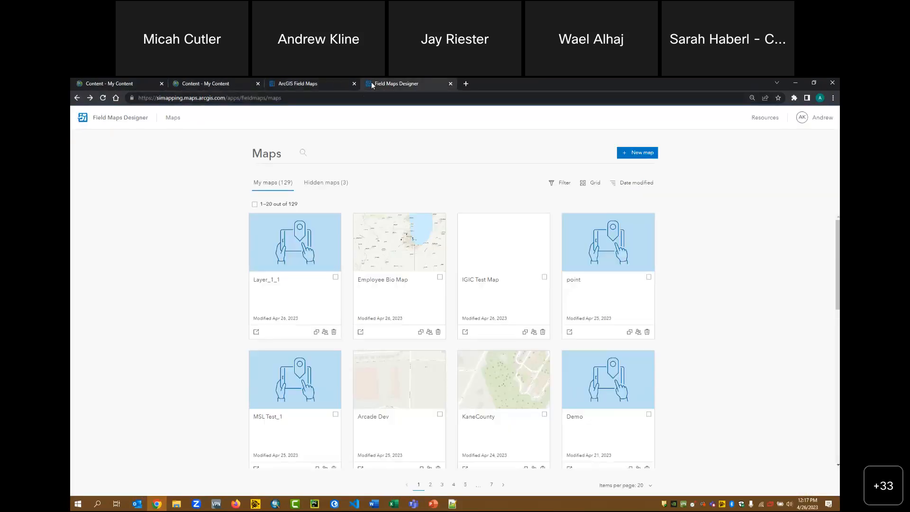
{"action": "left_click", "coordinate": [354, 84]}
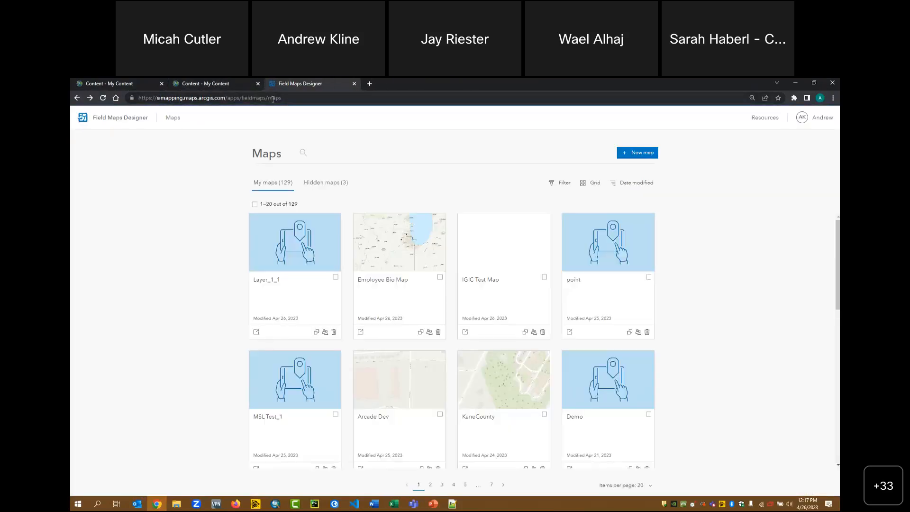
{"action": "scroll", "coordinate": [451, 272], "scroll_direction": "down", "scroll_amount": 3}
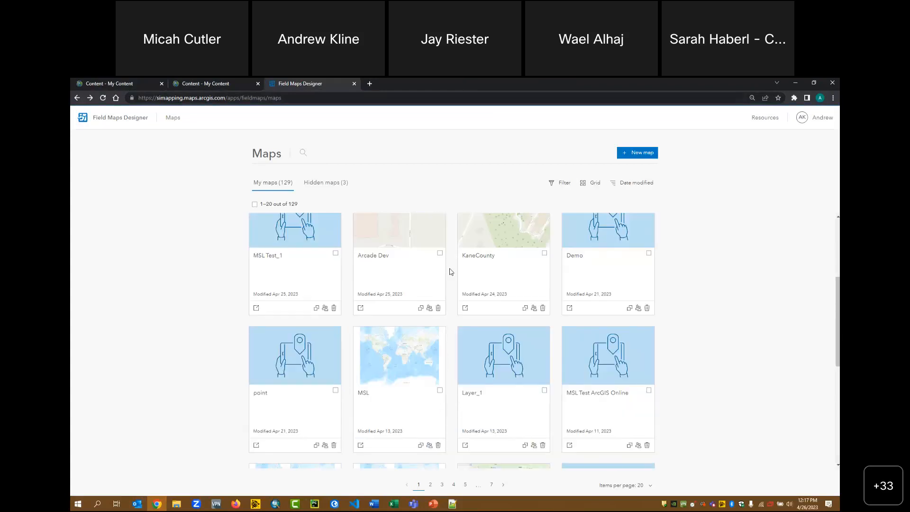
{"action": "scroll", "coordinate": [451, 271], "scroll_direction": "down", "scroll_amount": 6}
{"action": "scroll", "coordinate": [451, 268], "scroll_direction": "up", "scroll_amount": 9}
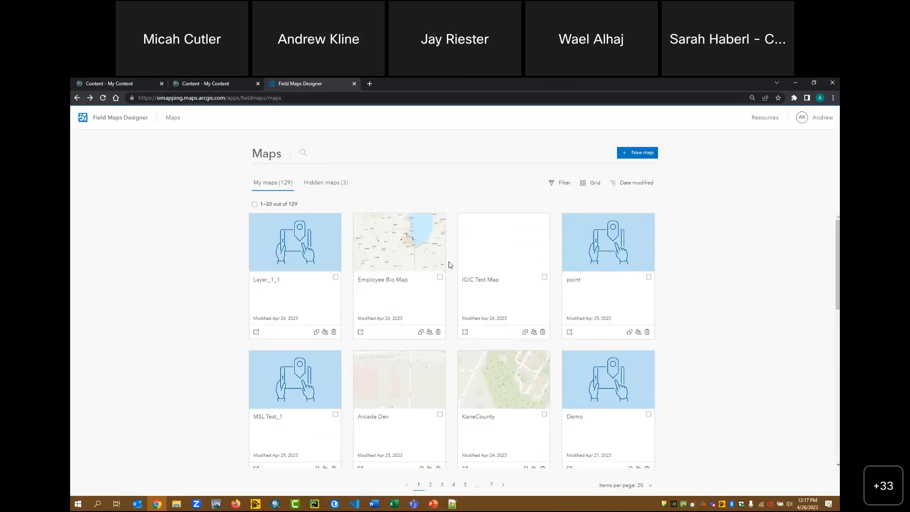
{"action": "scroll", "coordinate": [442, 219], "scroll_direction": "down", "scroll_amount": 3}
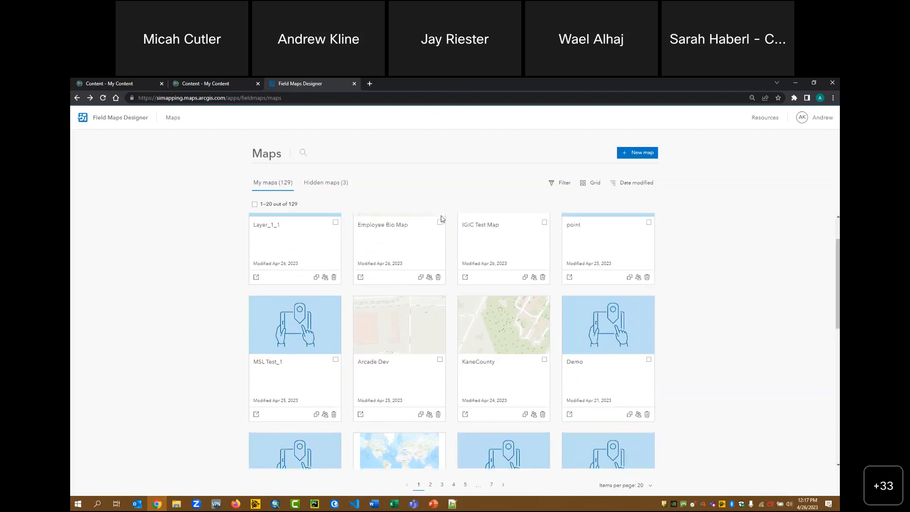
{"action": "scroll", "coordinate": [441, 219], "scroll_direction": "up", "scroll_amount": 3}
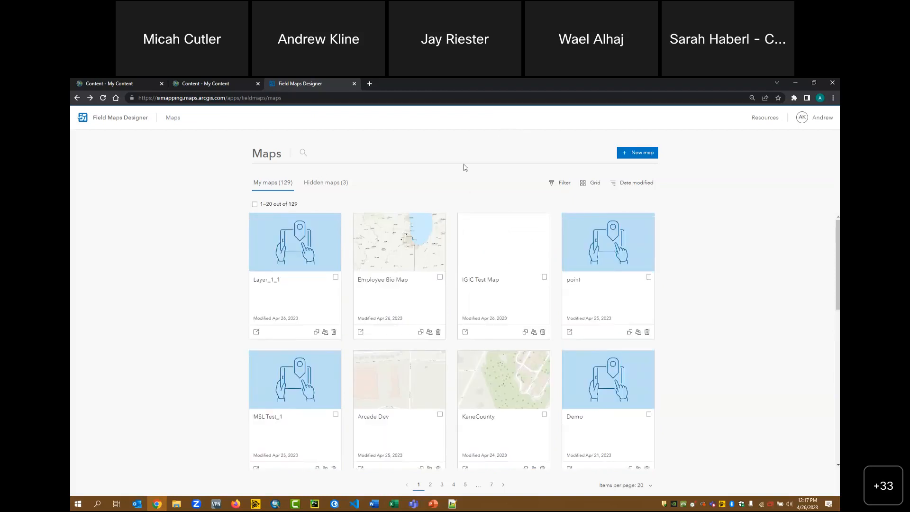
Start a new map with a point layer named Tree
{"action": "left_click", "coordinate": [625, 153]}
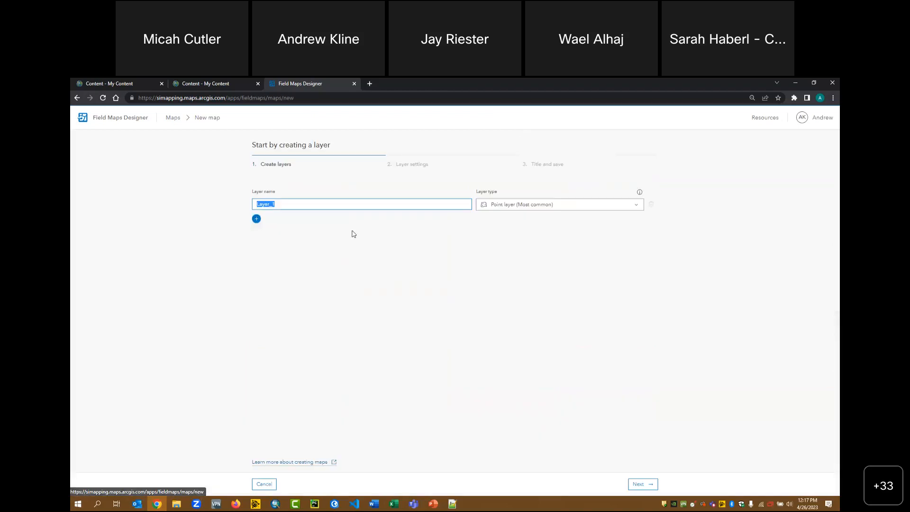
{"action": "key", "text": "BackSpace"}
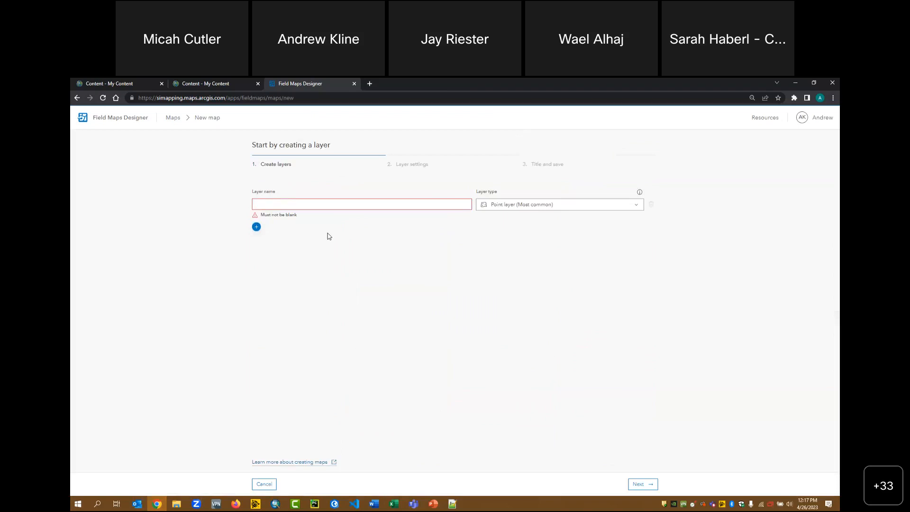
{"action": "type", "text": "Tree"}
{"action": "left_click", "coordinate": [503, 300]}
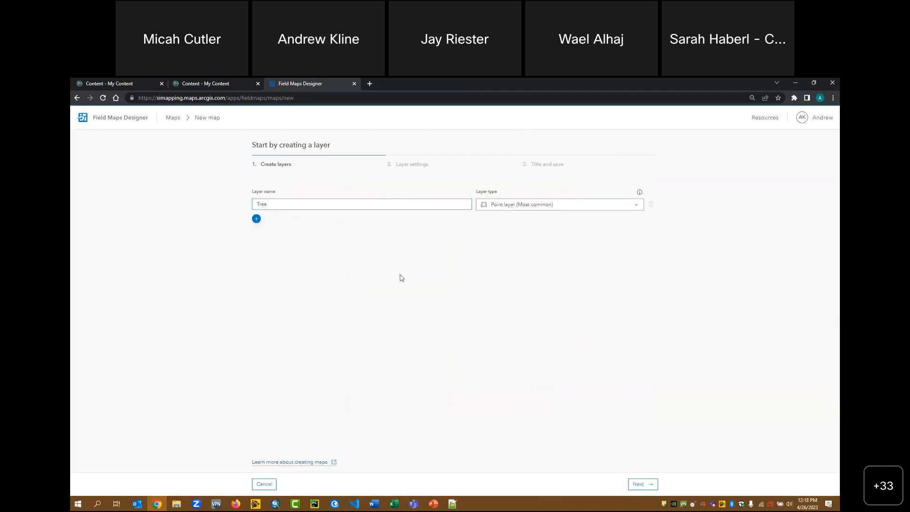
Add two extra layers to view the available layer types, and remove both layers again
{"action": "left_click", "coordinate": [257, 219]}
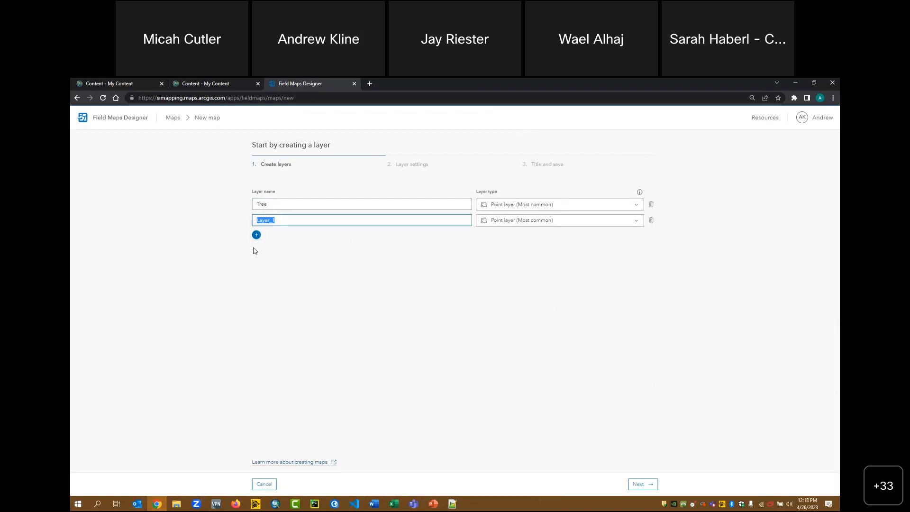
{"action": "left_click", "coordinate": [256, 235]}
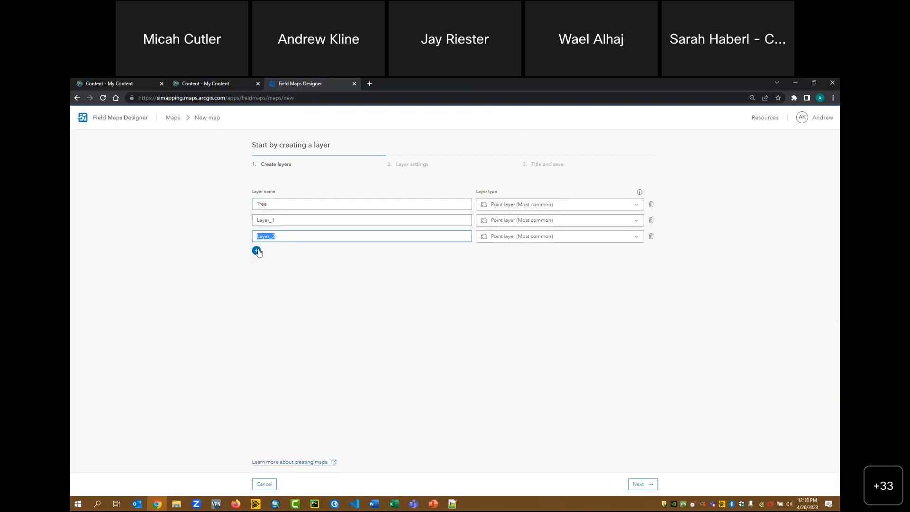
{"action": "left_click", "coordinate": [558, 222]}
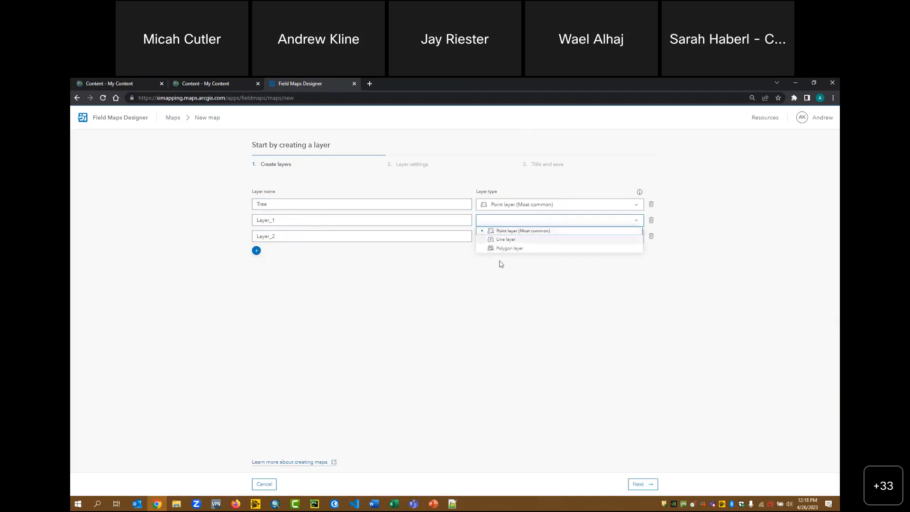
{"action": "left_click", "coordinate": [621, 302]}
{"action": "left_click", "coordinate": [651, 220]}
{"action": "left_click", "coordinate": [652, 220]}
In the layer settings, enable high-accuracy GPS metadata collection and 3D z-value collection
{"action": "left_click", "coordinate": [650, 485]}
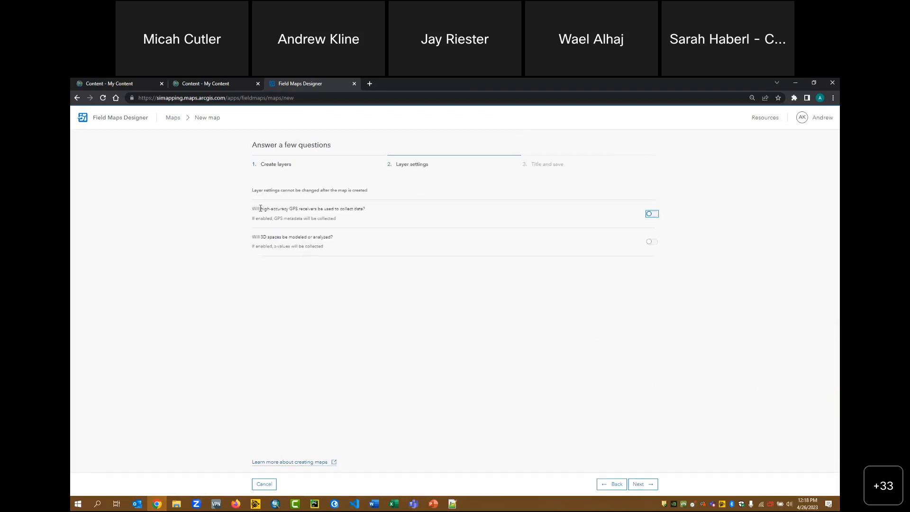
{"action": "left_click", "coordinate": [653, 216]}
{"action": "left_click", "coordinate": [650, 242]}
{"action": "left_click", "coordinate": [641, 484]}
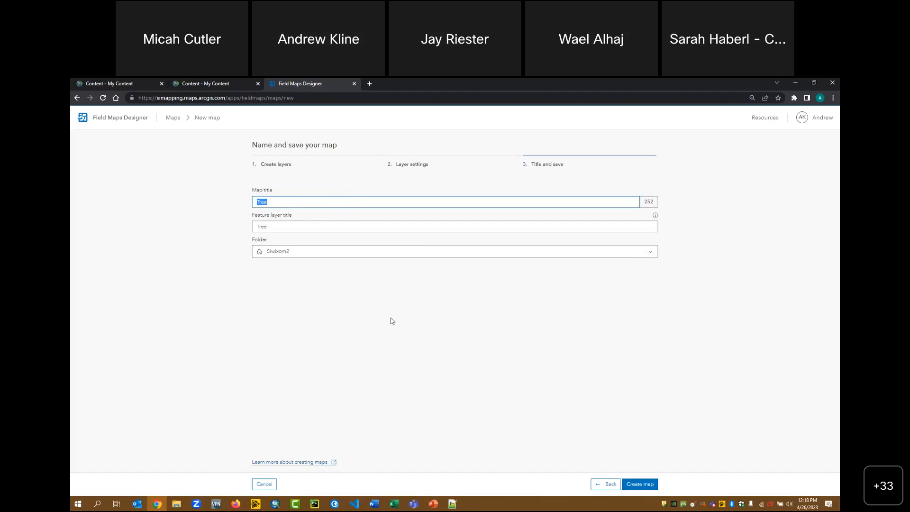
Create the map with the title Tree in the IGIC Lunch & Learn folder
{"action": "left_click", "coordinate": [304, 255]}
{"action": "scroll", "coordinate": [303, 299], "scroll_direction": "down", "scroll_amount": 10}
{"action": "scroll", "coordinate": [311, 297], "scroll_direction": "up", "scroll_amount": 5}
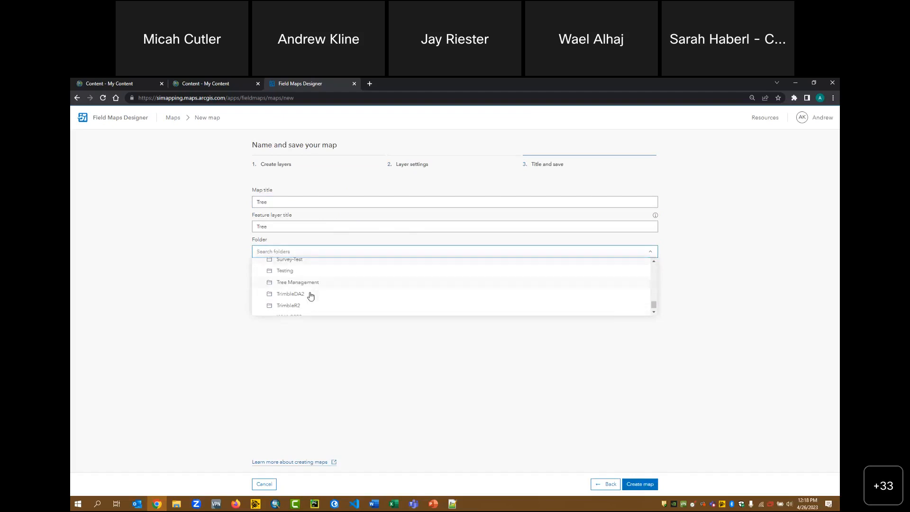
{"action": "scroll", "coordinate": [310, 296], "scroll_direction": "up", "scroll_amount": 3}
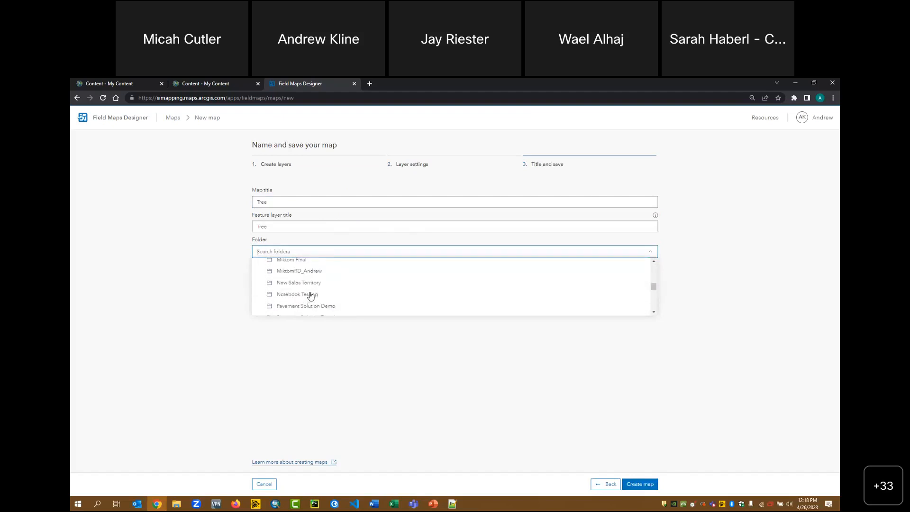
{"action": "left_click", "coordinate": [299, 282]}
{"action": "left_click", "coordinate": [640, 484]}
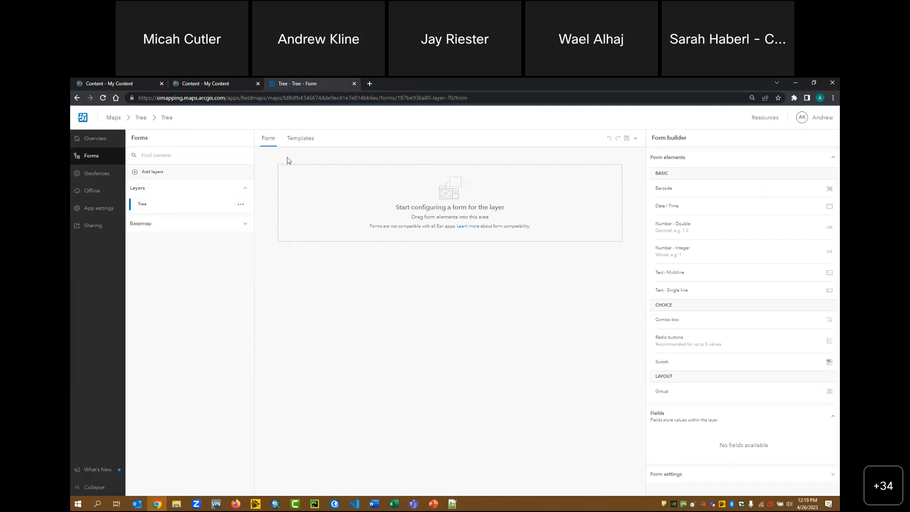
Refresh the content list to review the Tree hosted feature layer's settings, and return to the Tree form
{"action": "left_click", "coordinate": [220, 83]}
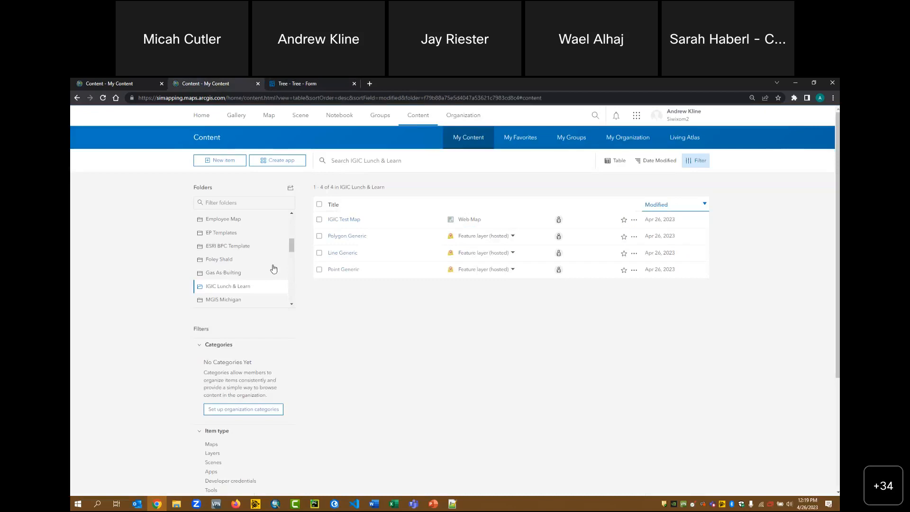
{"action": "left_click", "coordinate": [103, 97]}
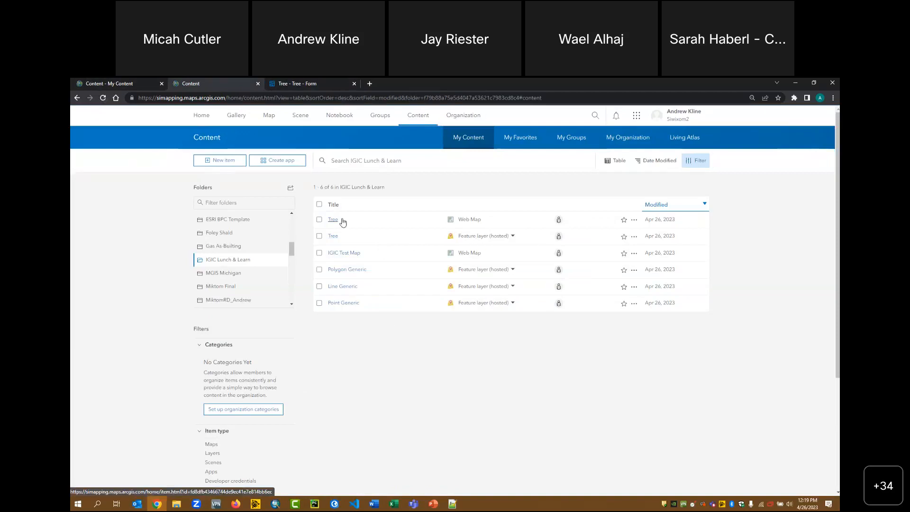
{"action": "left_click", "coordinate": [335, 237]}
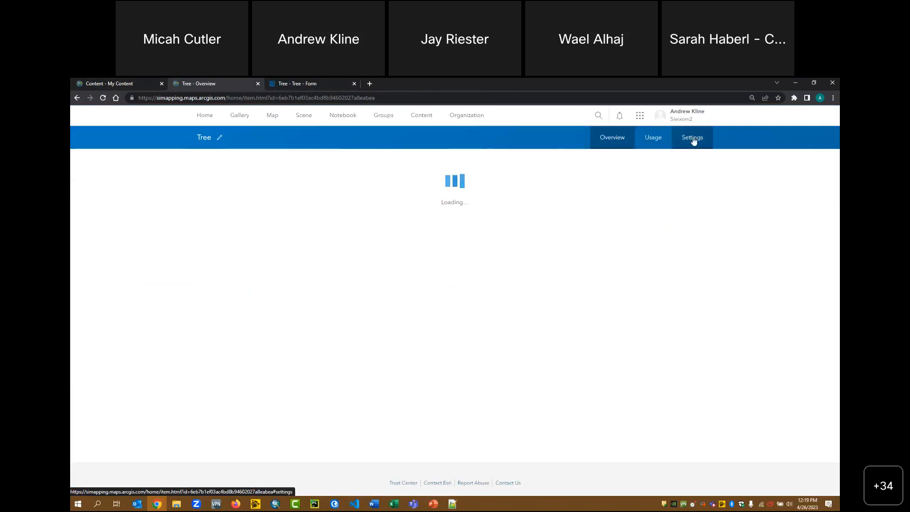
{"action": "left_click", "coordinate": [692, 138]}
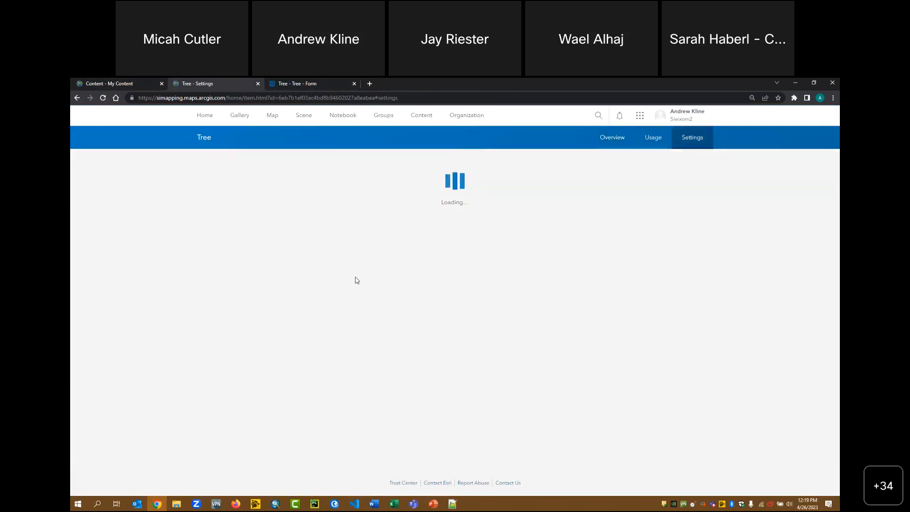
{"action": "scroll", "coordinate": [334, 280], "scroll_direction": "down", "scroll_amount": 7}
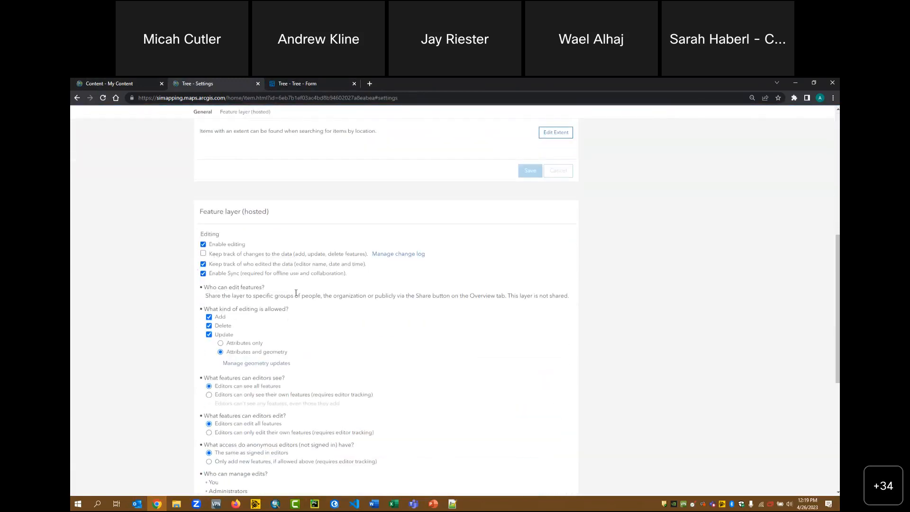
{"action": "scroll", "coordinate": [296, 293], "scroll_direction": "up", "scroll_amount": 8}
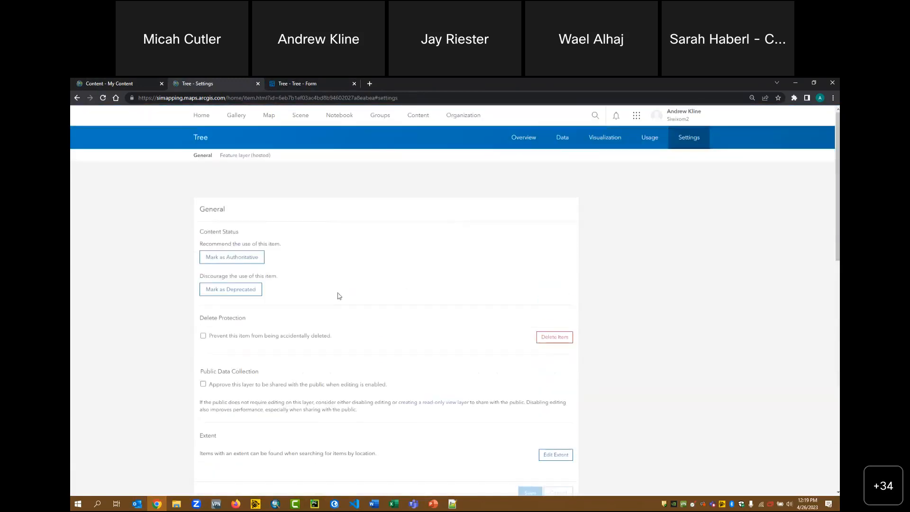
{"action": "left_click", "coordinate": [294, 84]}
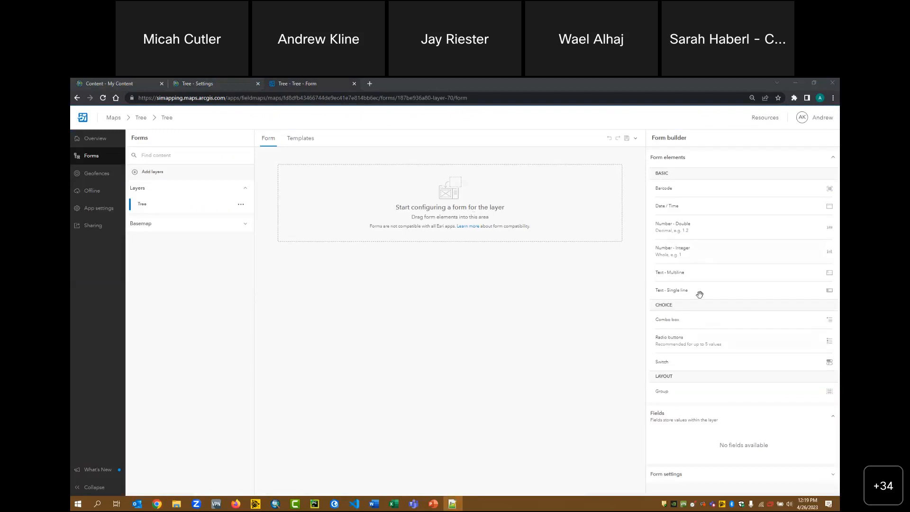
Try to add a single-line text element to the empty Tree form
{"action": "left_click_drag", "start_coordinate": [700, 293], "coordinate": [458, 192]}
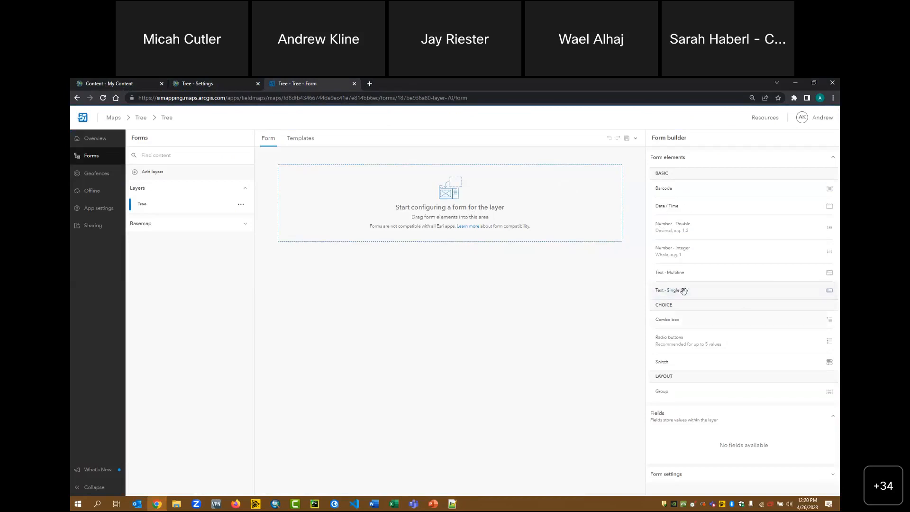
{"action": "mouse_move", "coordinate": [682, 292]}
{"action": "left_mouse_down"}
{"action": "mouse_move", "coordinate": [474, 196]}
{"action": "mouse_move", "coordinate": [682, 299]}
{"action": "left_mouse_up"}
{"action": "left_click", "coordinate": [144, 208]}
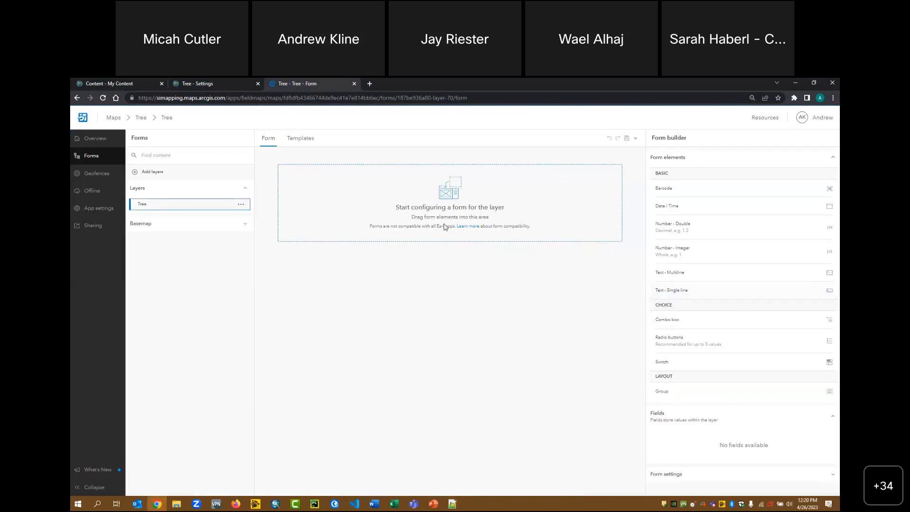
{"action": "left_click", "coordinate": [701, 349]}
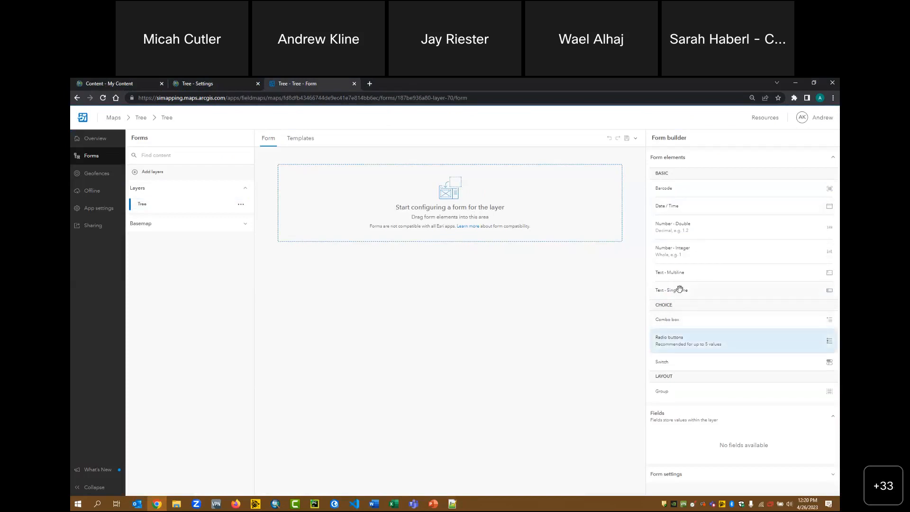
{"action": "left_click", "coordinate": [683, 290]}
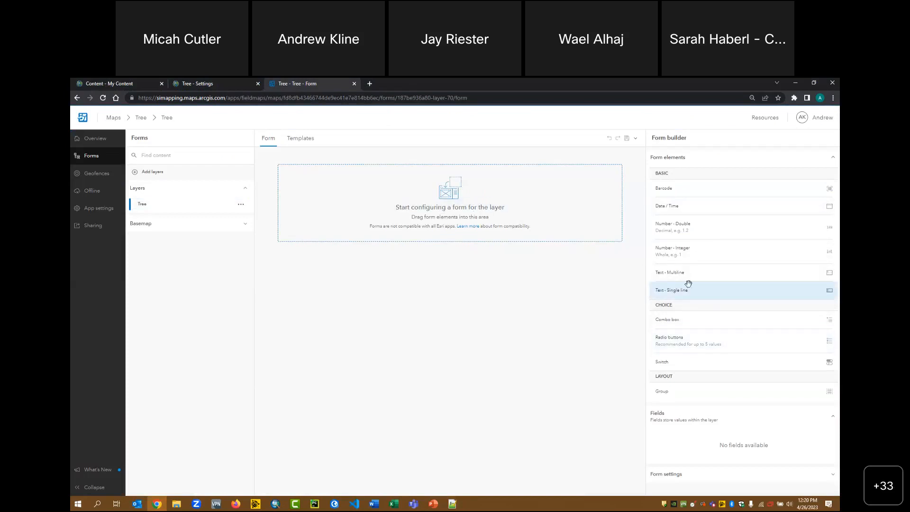
Reload the form builder, add a single-line text element to the Tree form with display name TreeNumber, and save the form
{"action": "left_click", "coordinate": [102, 98]}
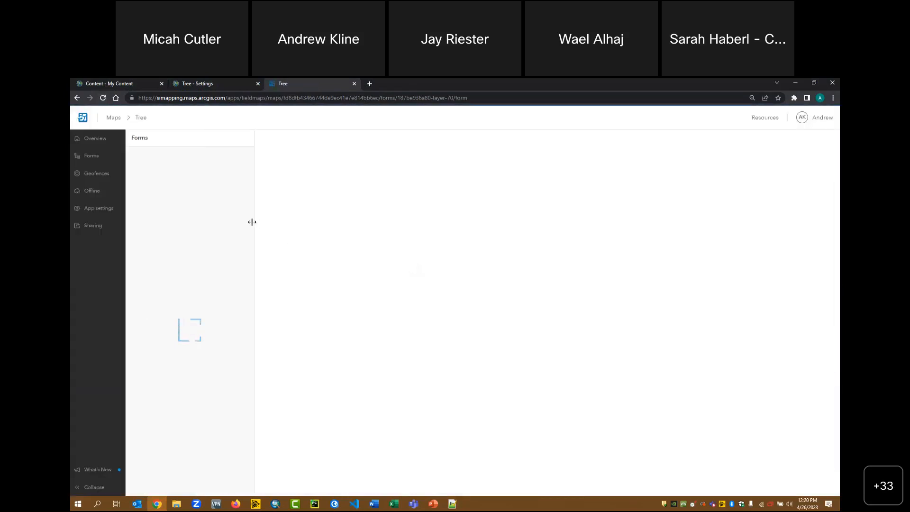
{"action": "left_click", "coordinate": [156, 205]}
{"action": "left_click_drag", "start_coordinate": [684, 291], "coordinate": [536, 181]}
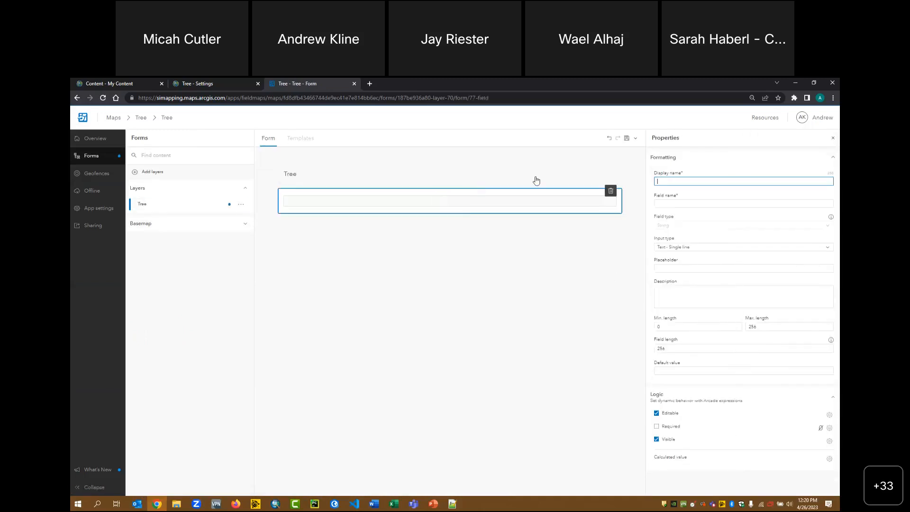
{"action": "type", "text": "Tree"}
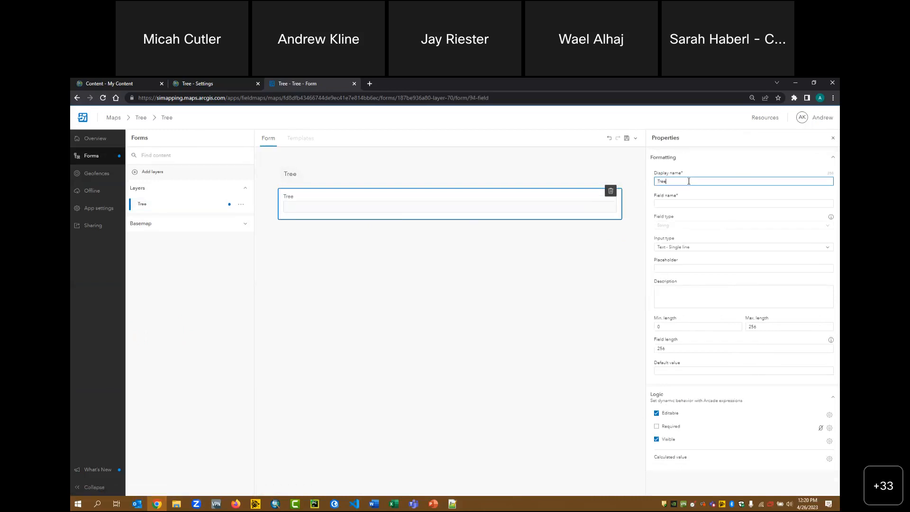
{"action": "type", "text": "Number"}
{"action": "left_click_drag", "start_coordinate": [692, 207], "coordinate": [652, 204]}
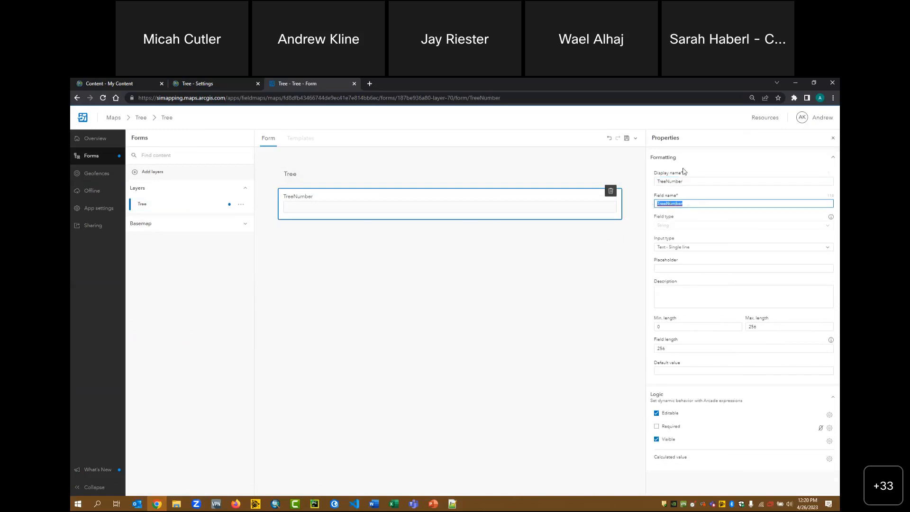
{"action": "left_click", "coordinate": [627, 138]}
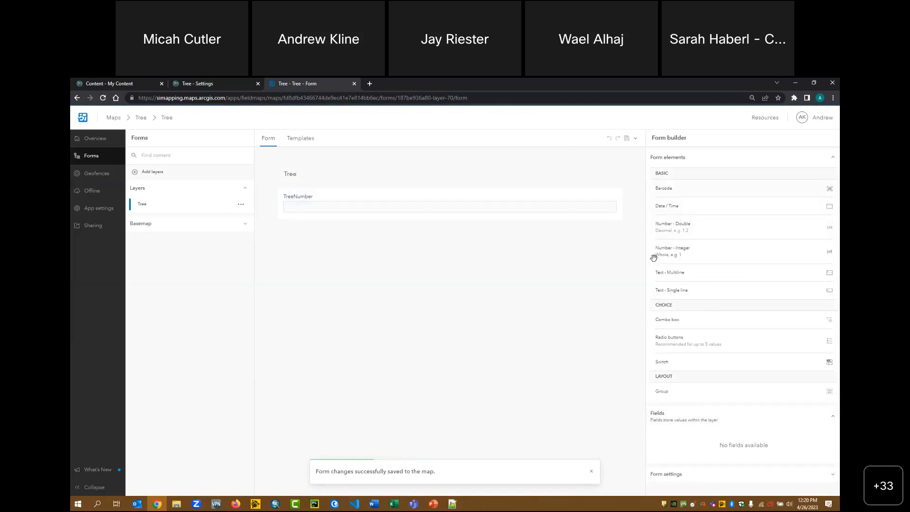
Add a single-line text element below TreeNumber with display name CommonName, and save the form
{"action": "left_click", "coordinate": [595, 209]}
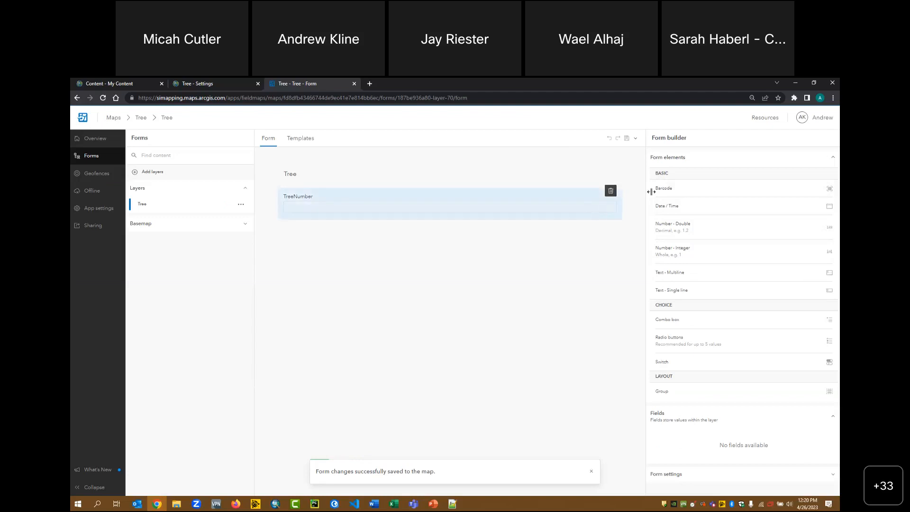
{"action": "left_click_drag", "start_coordinate": [697, 293], "coordinate": [441, 235]}
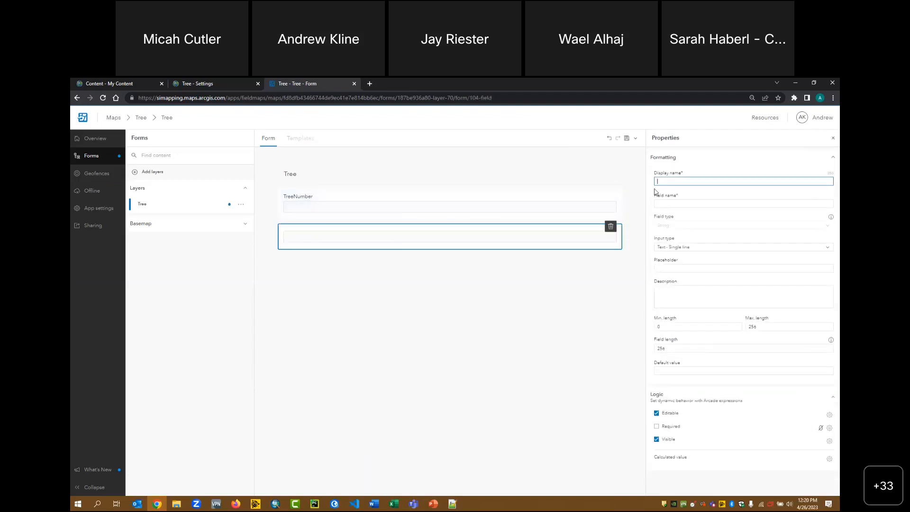
{"action": "type", "text": "CommonName"}
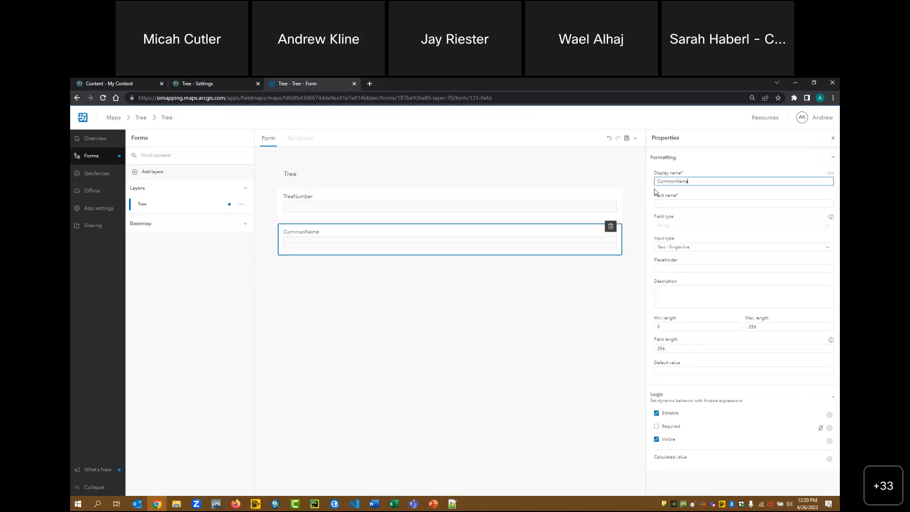
{"action": "left_click", "coordinate": [627, 139]}
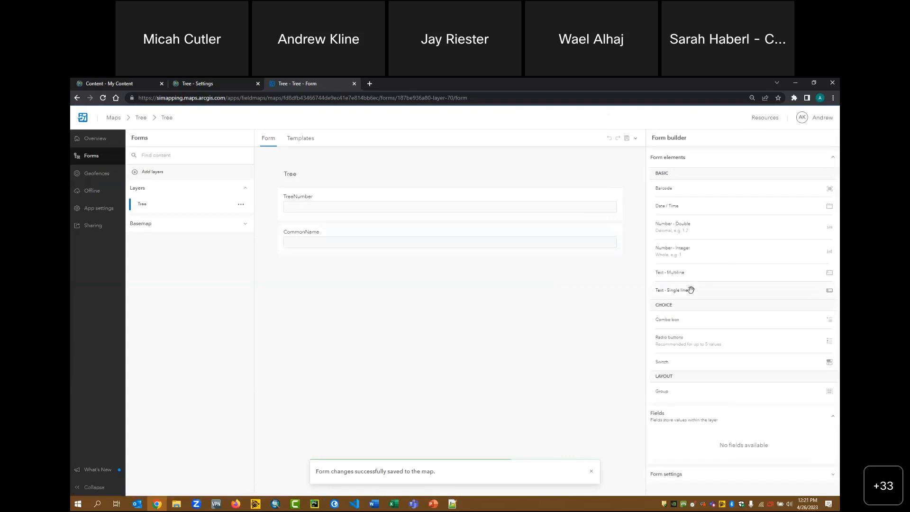
Add a single-line text element below CommonName with display name ScientificName, and save the form
{"action": "left_click_drag", "start_coordinate": [691, 289], "coordinate": [596, 265]}
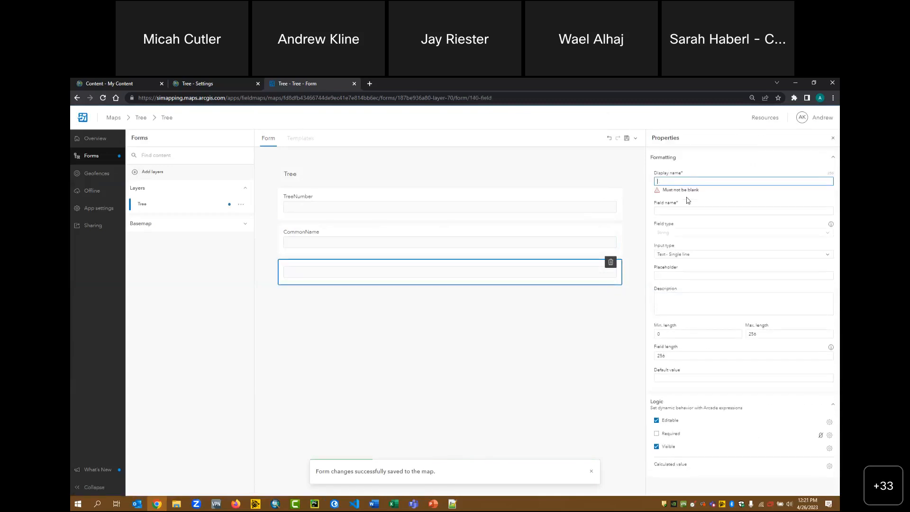
{"action": "type", "text": "ScientificName"}
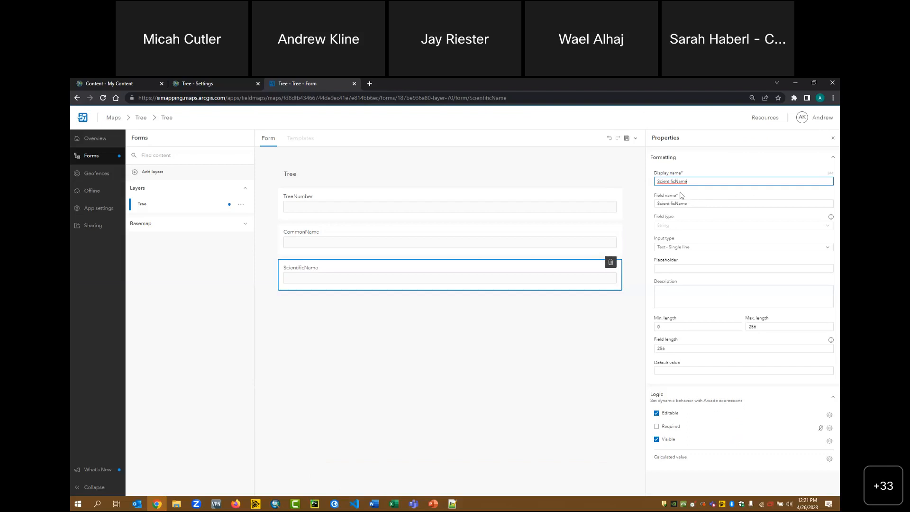
{"action": "left_click", "coordinate": [626, 139]}
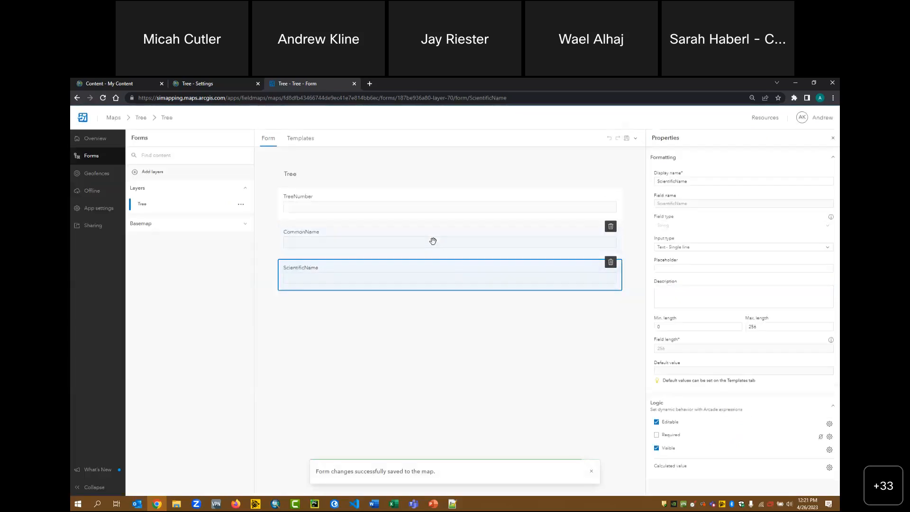
Replace the CommonName text element with a combo box with display name CommonName1 and field type String
{"action": "left_click", "coordinate": [432, 240]}
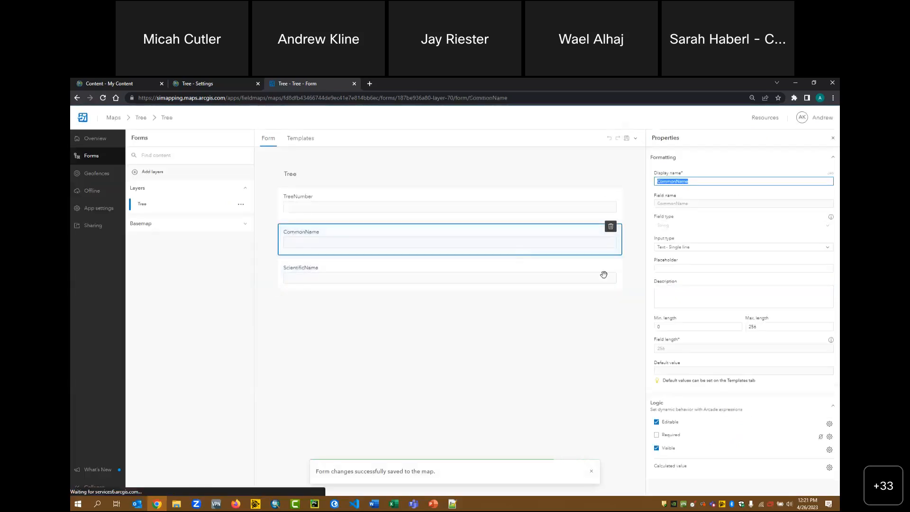
{"action": "left_click", "coordinate": [612, 228]}
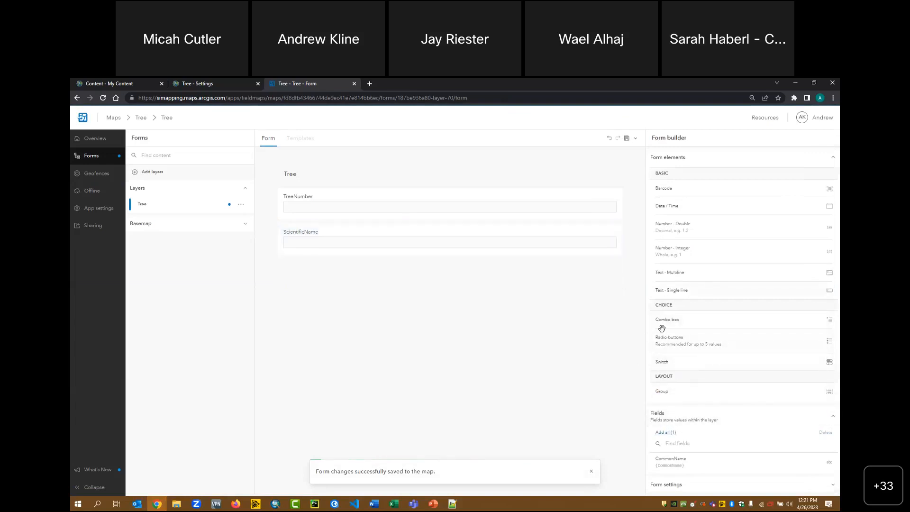
{"action": "left_click_drag", "start_coordinate": [676, 322], "coordinate": [380, 235]}
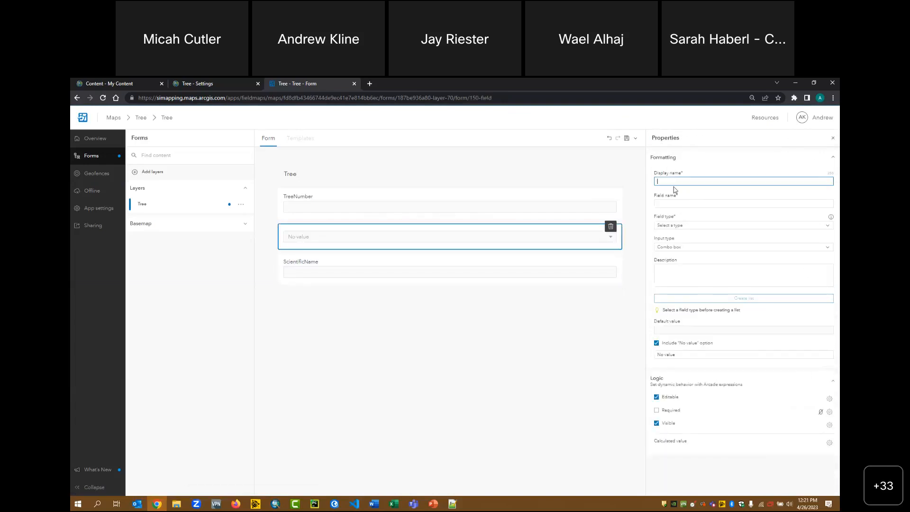
{"action": "type", "text": "Common"}
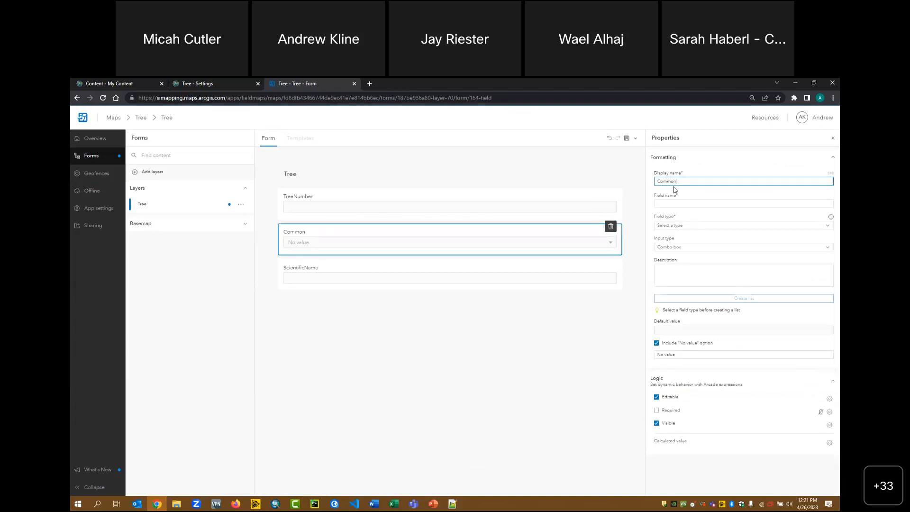
{"action": "type", "text": "Name1"}
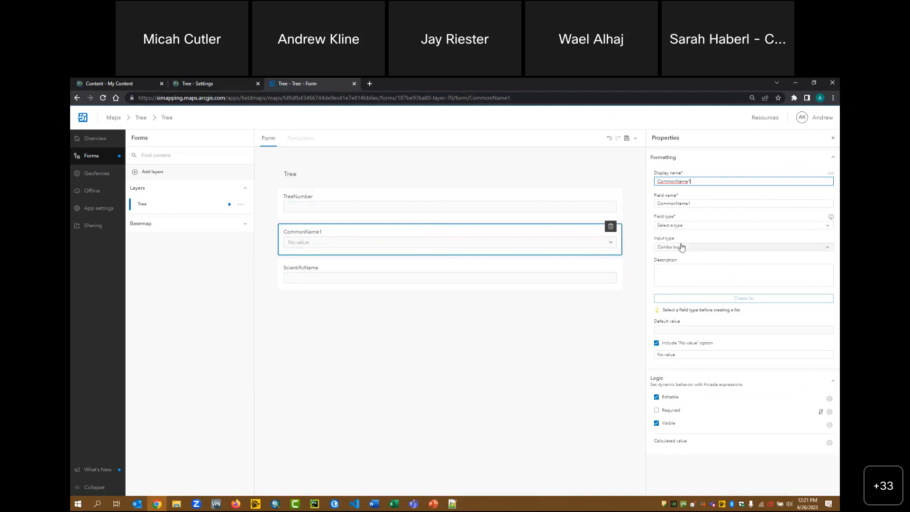
{"action": "left_click", "coordinate": [680, 226]}
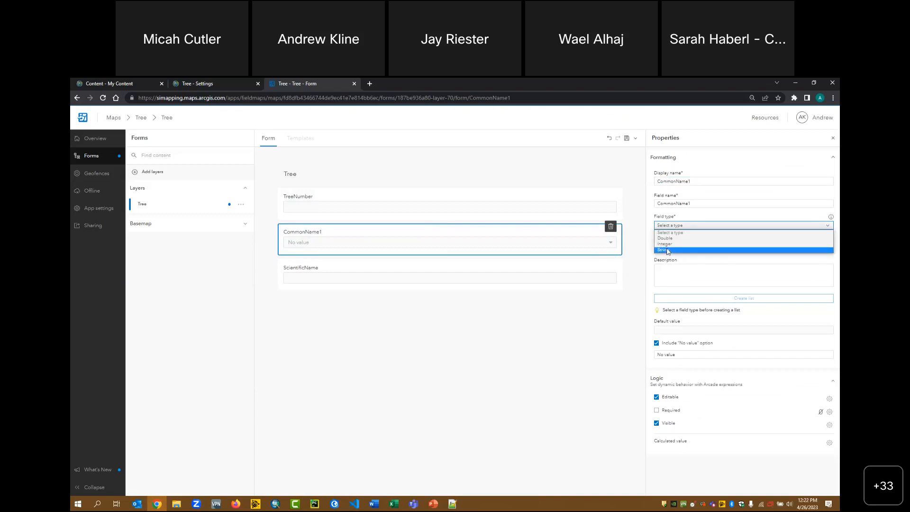
{"action": "left_click", "coordinate": [668, 251]}
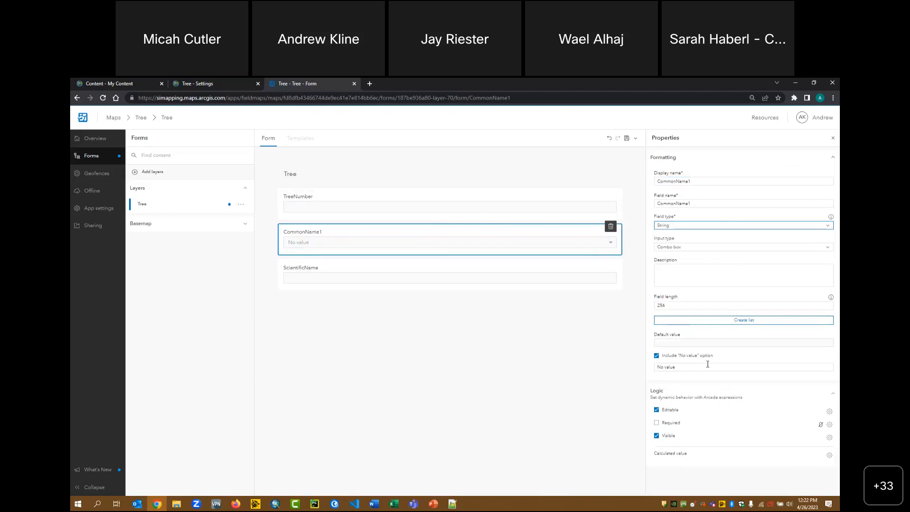
Create the CommonName1 value list by importing TreeSpecies.csv from the IGIC Lunch & Learn folder on the Desktop
{"action": "left_click", "coordinate": [696, 321]}
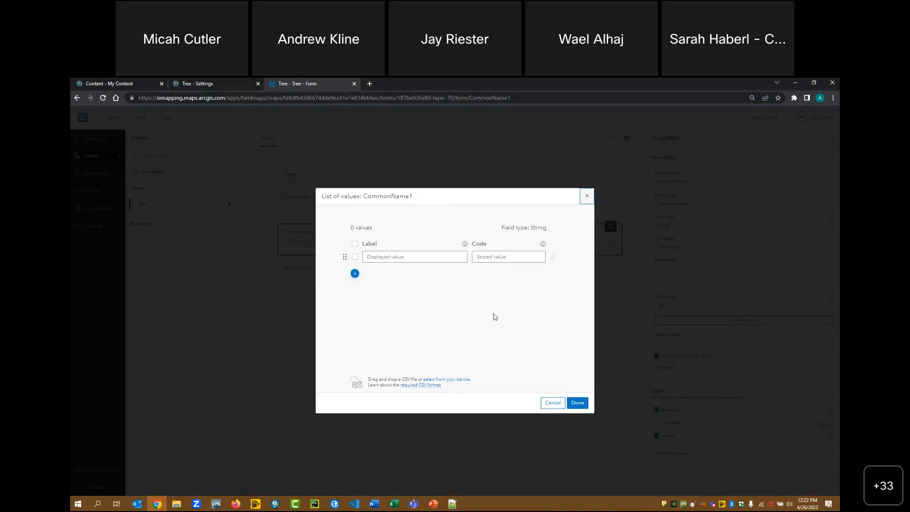
{"action": "left_click", "coordinate": [457, 382]}
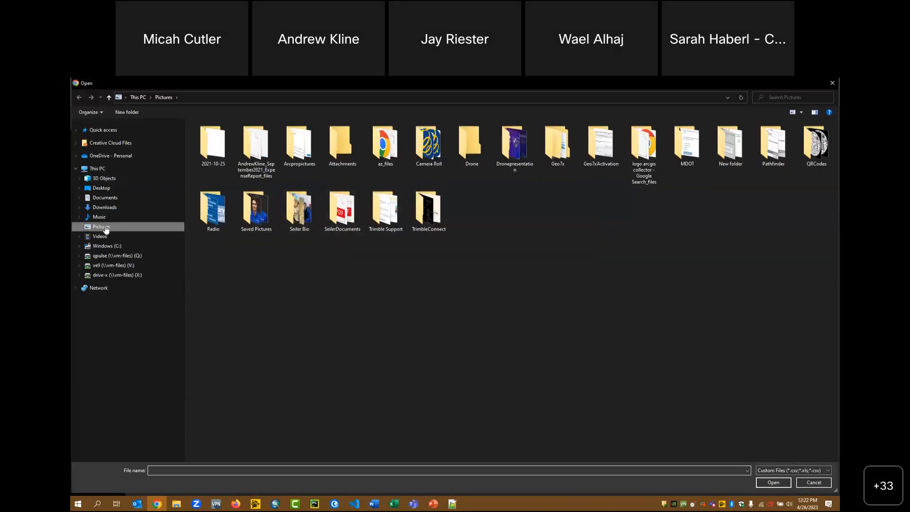
{"action": "left_click", "coordinate": [100, 190]}
{"action": "scroll", "coordinate": [284, 351], "scroll_direction": "down", "scroll_amount": 10}
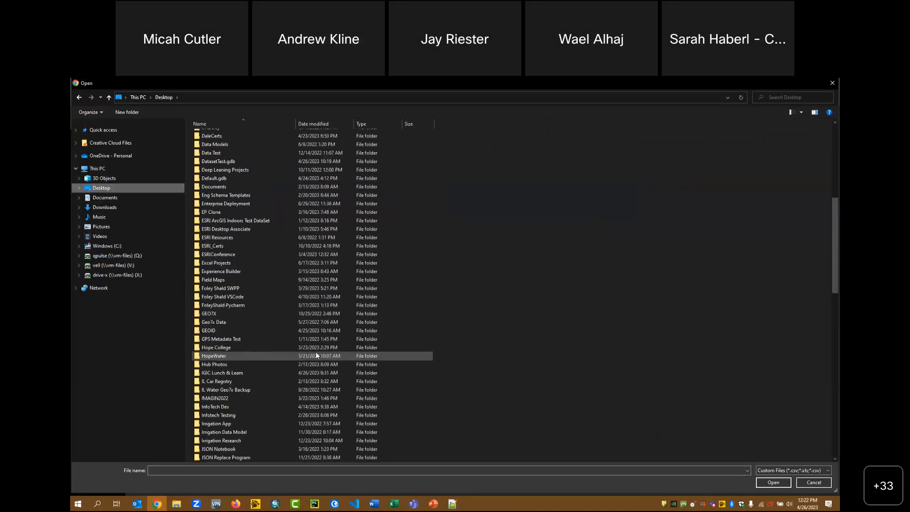
{"action": "scroll", "coordinate": [260, 349], "scroll_direction": "down", "scroll_amount": 8}
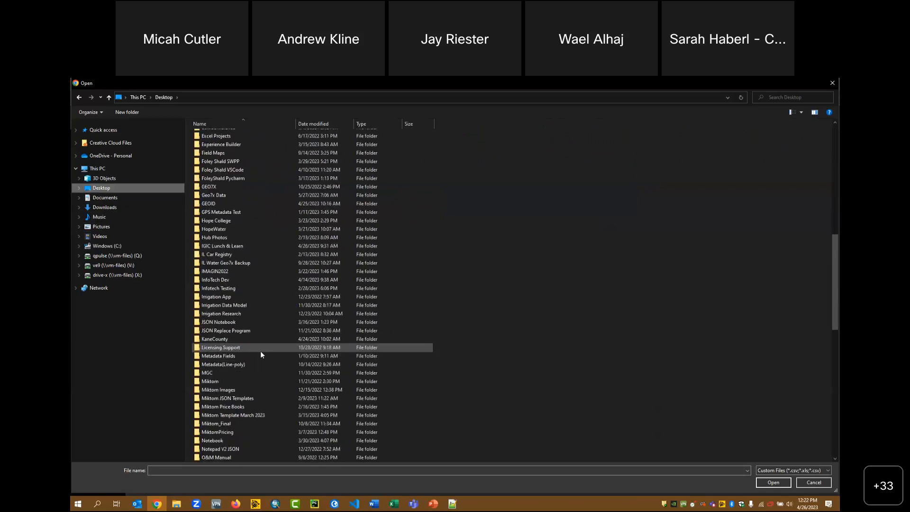
{"action": "scroll", "coordinate": [260, 355], "scroll_direction": "down", "scroll_amount": 6}
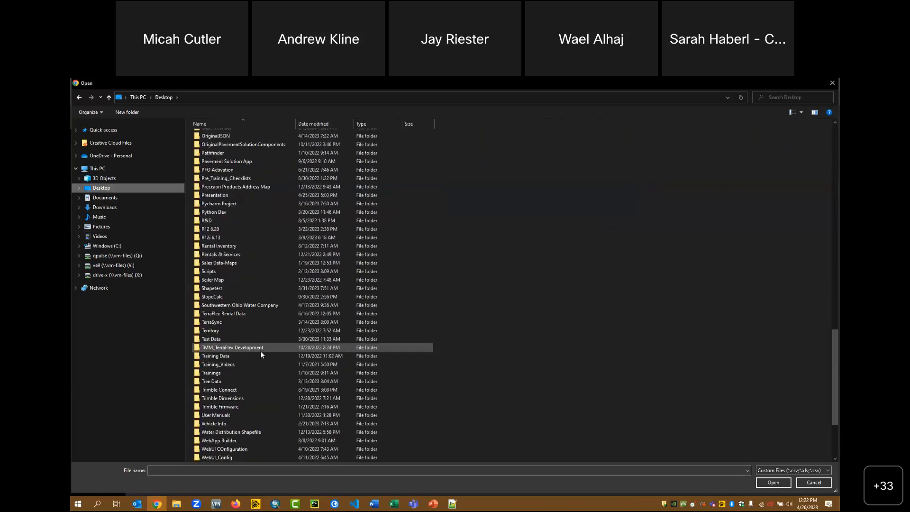
{"action": "scroll", "coordinate": [260, 354], "scroll_direction": "up", "scroll_amount": 8}
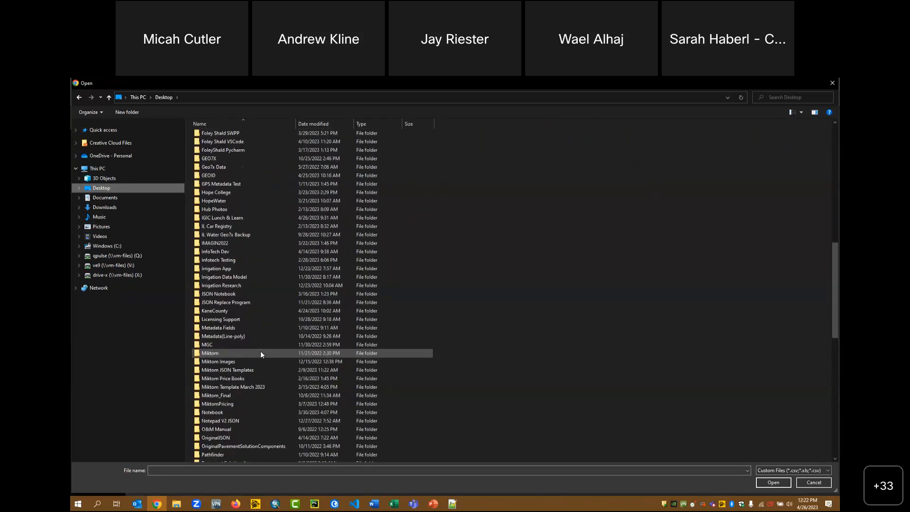
{"action": "scroll", "coordinate": [261, 353], "scroll_direction": "up", "scroll_amount": 1}
{"action": "scroll", "coordinate": [225, 264], "scroll_direction": "up", "scroll_amount": 1}
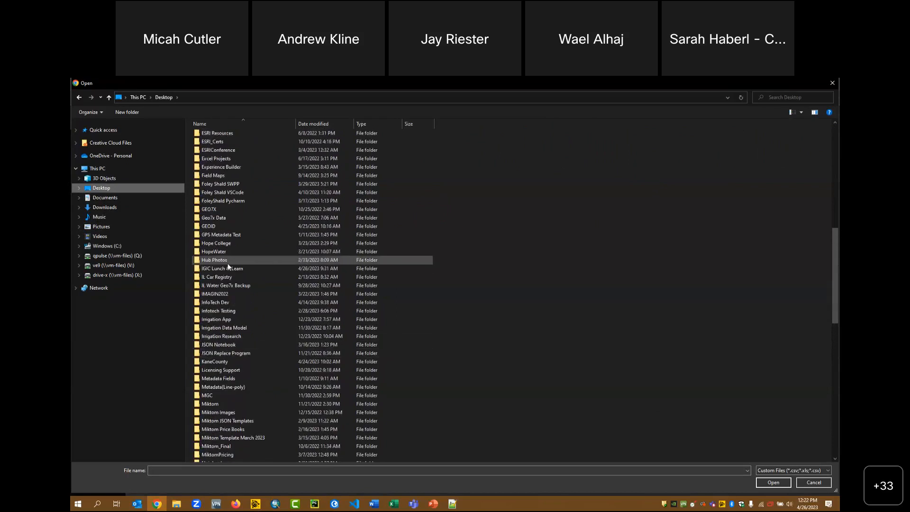
{"action": "double_click", "coordinate": [231, 269]}
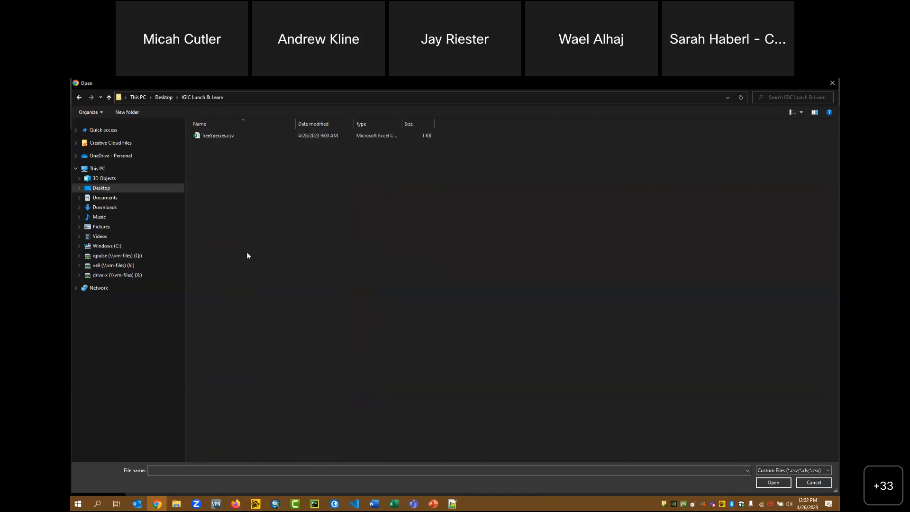
{"action": "double_click", "coordinate": [220, 137]}
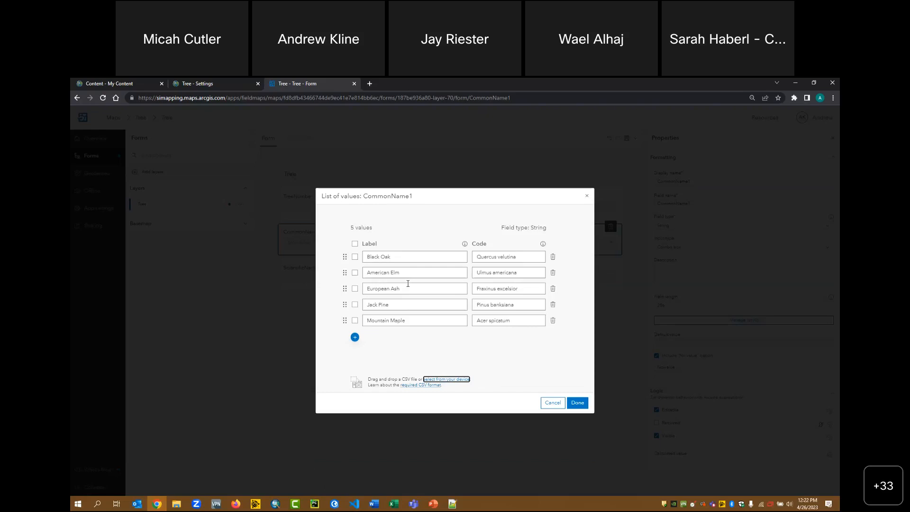
{"action": "left_click", "coordinate": [579, 404]}
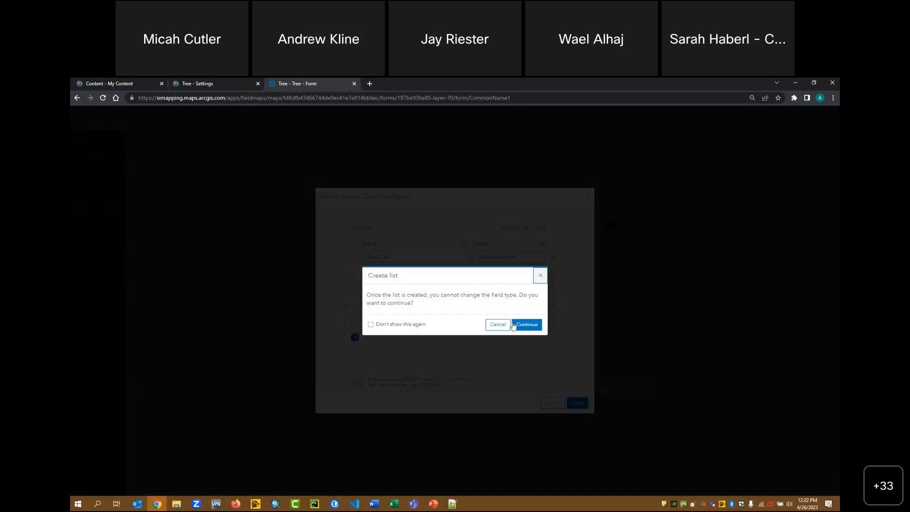
{"action": "left_click", "coordinate": [521, 328]}
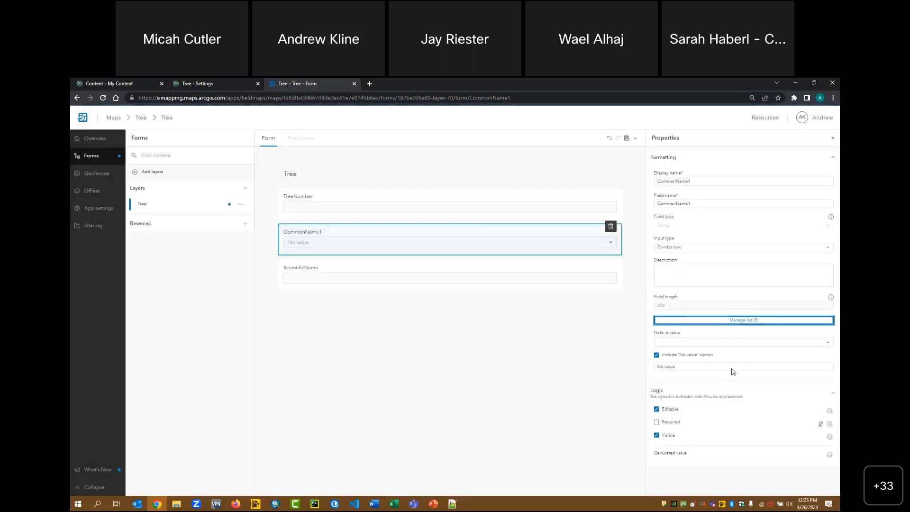
Review the CommonName1 list of values and the ScientificName properties, and return to the form elements
{"action": "key", "text": "Return"}
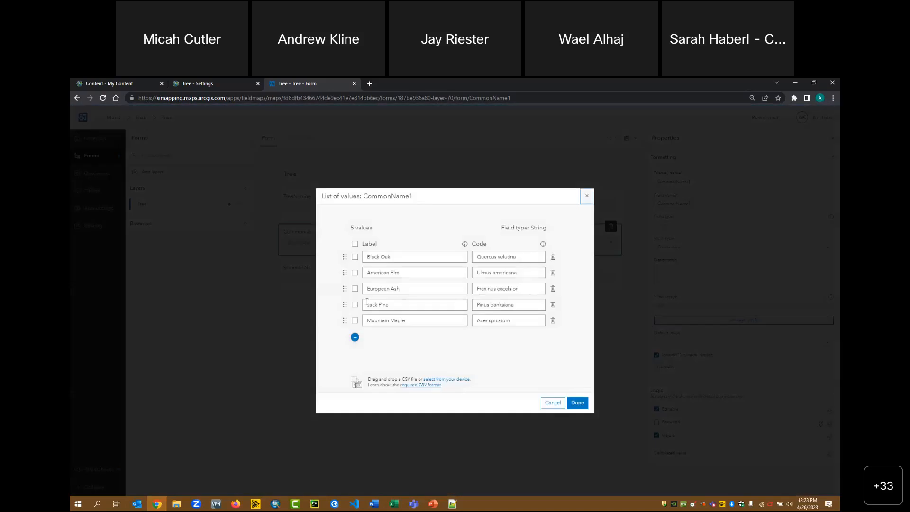
{"action": "left_click", "coordinate": [587, 199]}
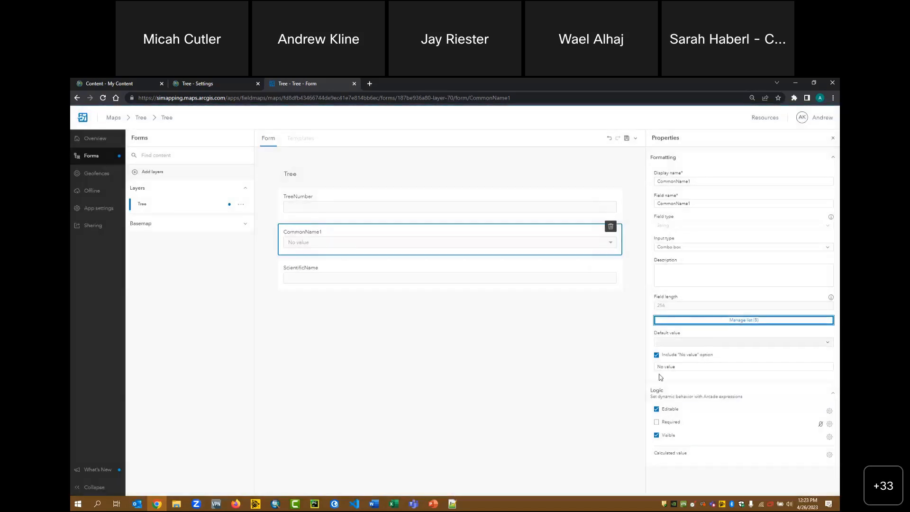
{"action": "left_click", "coordinate": [525, 275]}
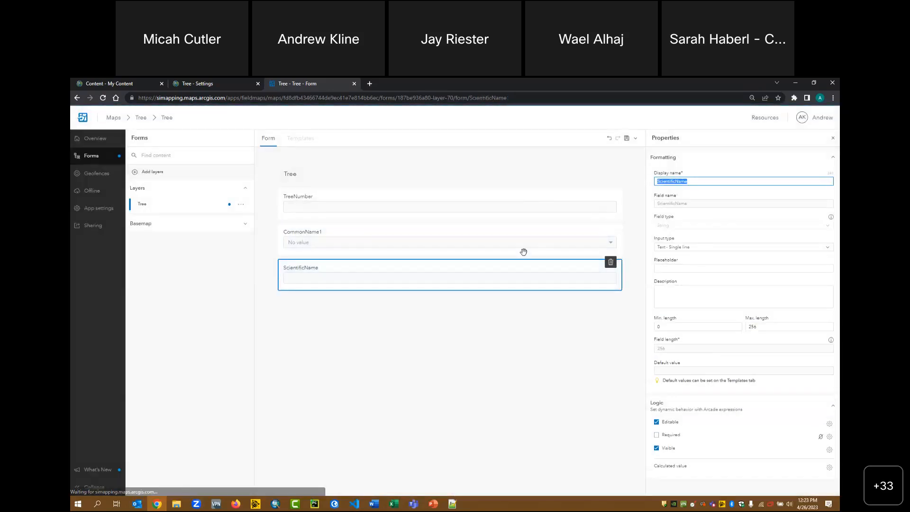
{"action": "left_click", "coordinate": [451, 321]}
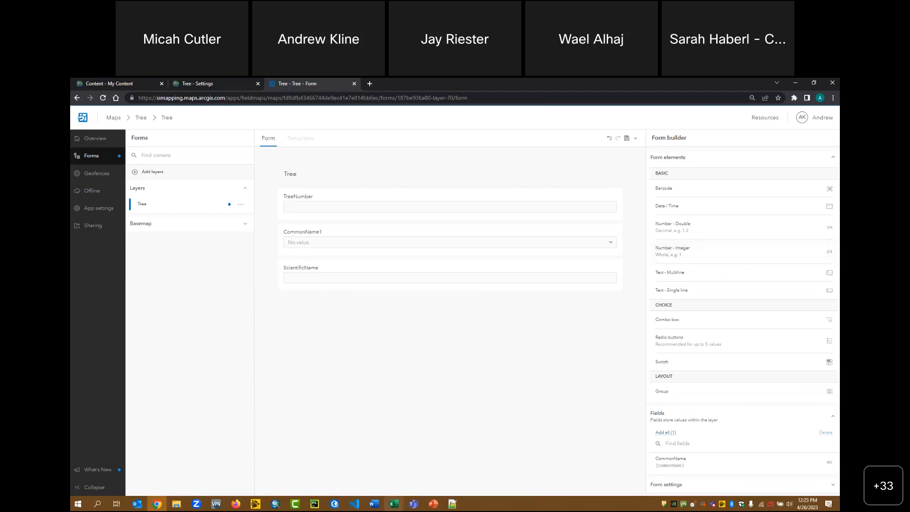
Switch to Excel to examine the label and code columns of TreeSpecies.csv, and return to the Tree form
{"action": "left_click", "coordinate": [394, 504]}
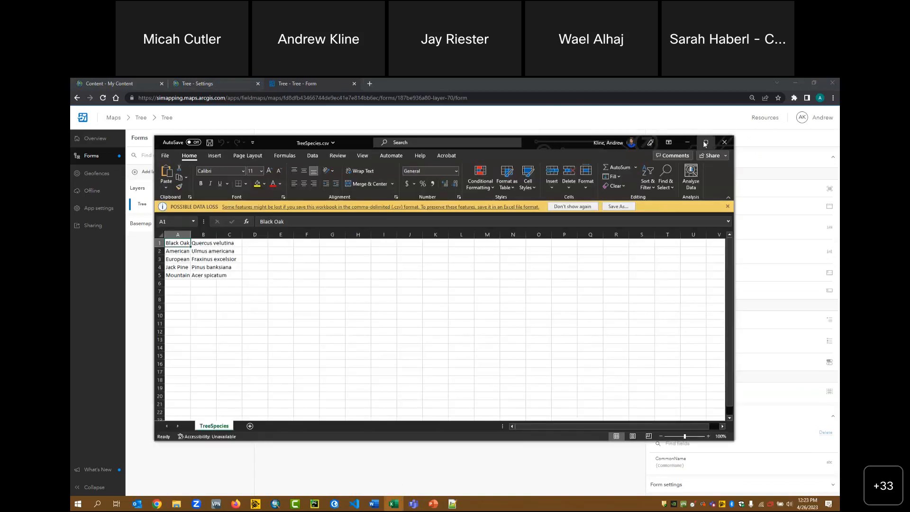
{"action": "left_click", "coordinate": [704, 141]}
{"action": "left_click", "coordinate": [190, 238]}
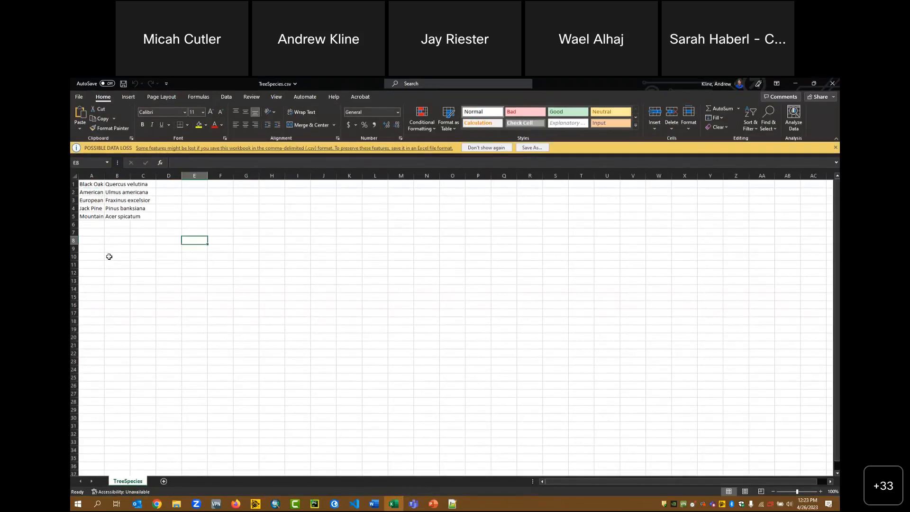
{"action": "left_click", "coordinate": [86, 184]}
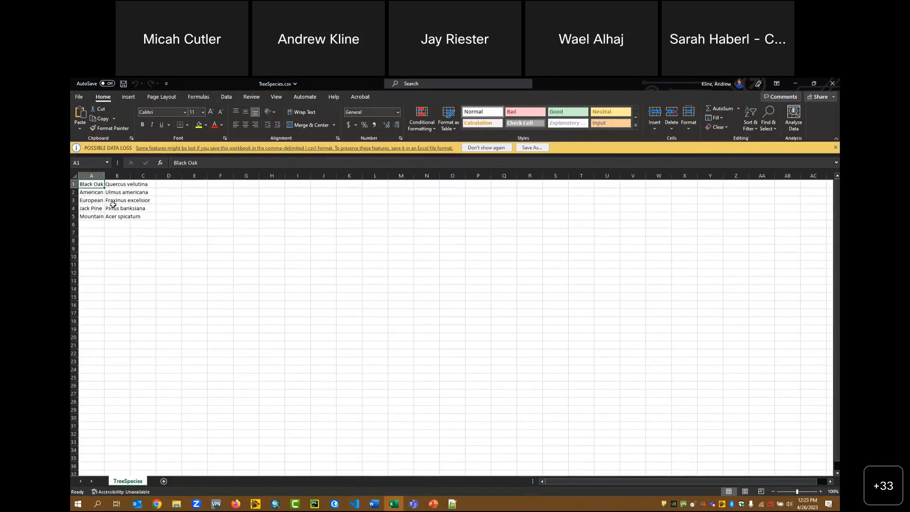
{"action": "left_click", "coordinate": [151, 242]}
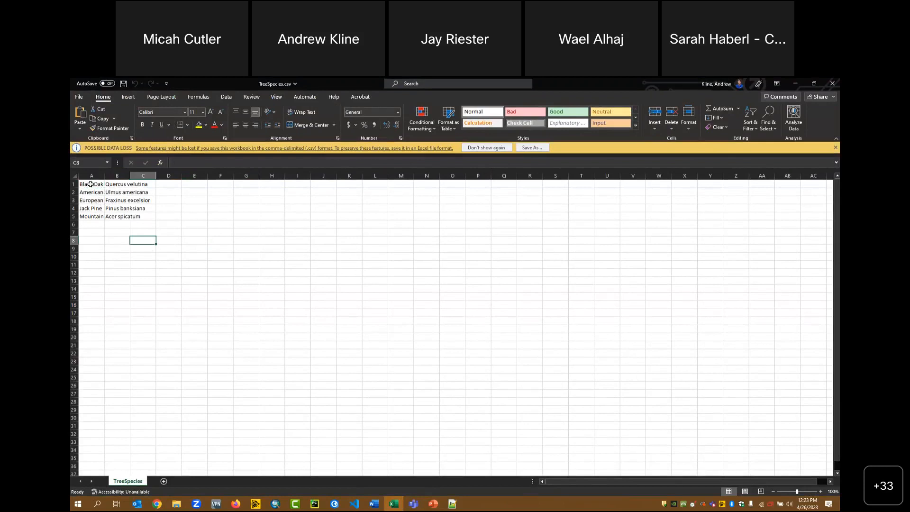
{"action": "double_click", "coordinate": [651, 81]}
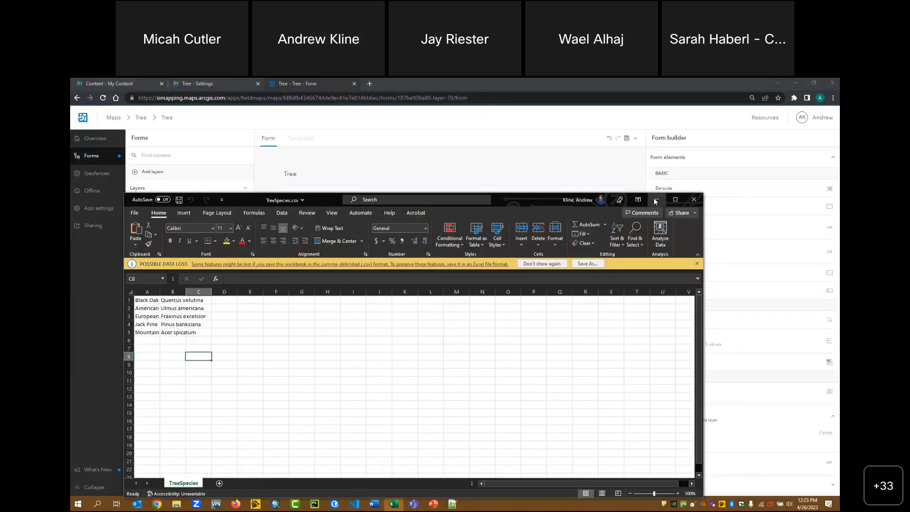
{"action": "left_click", "coordinate": [656, 200]}
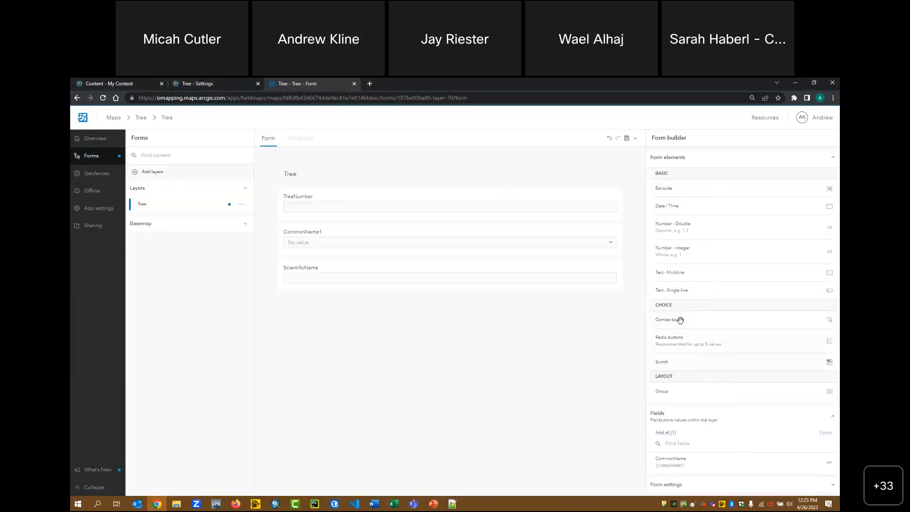
Open the CommonName1 value list, read the help on its required CSV format, and return to the list
{"action": "left_click", "coordinate": [399, 246]}
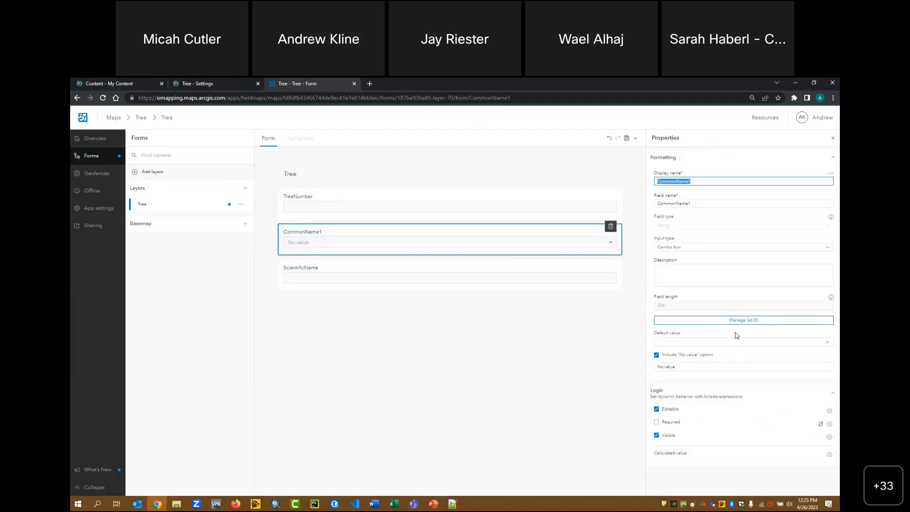
{"action": "left_click", "coordinate": [713, 321]}
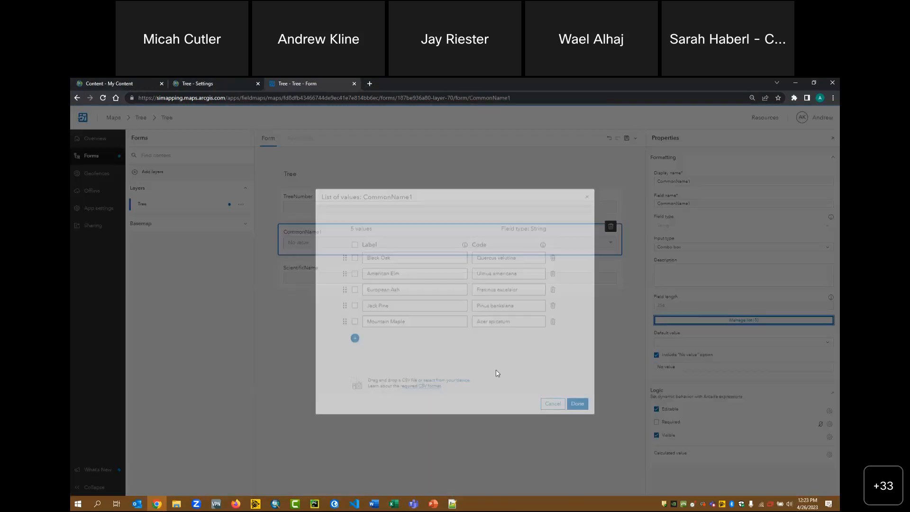
{"action": "left_click", "coordinate": [411, 385]}
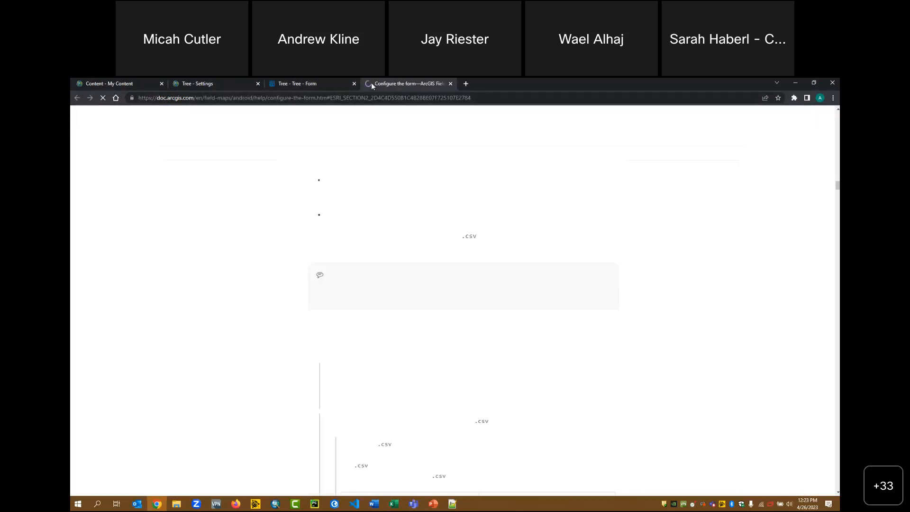
{"action": "scroll", "coordinate": [418, 383], "scroll_direction": "down", "scroll_amount": 5}
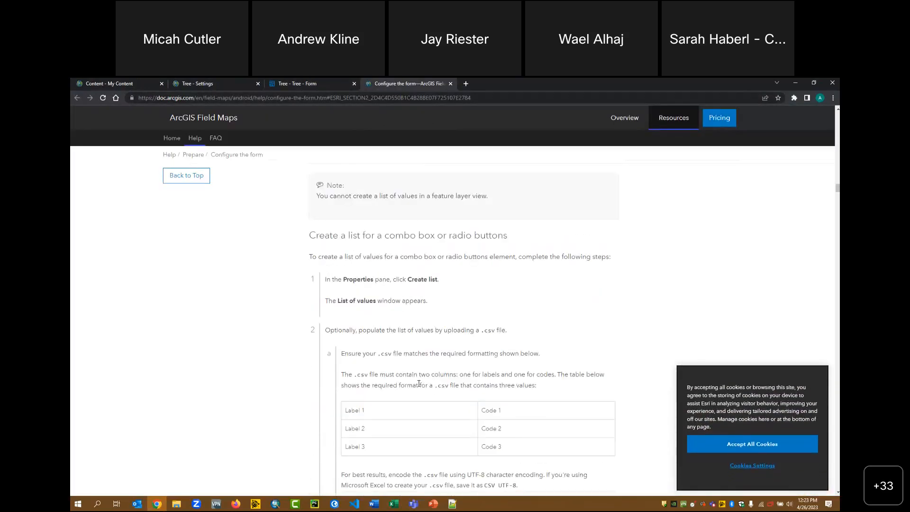
{"action": "left_click", "coordinate": [302, 84]}
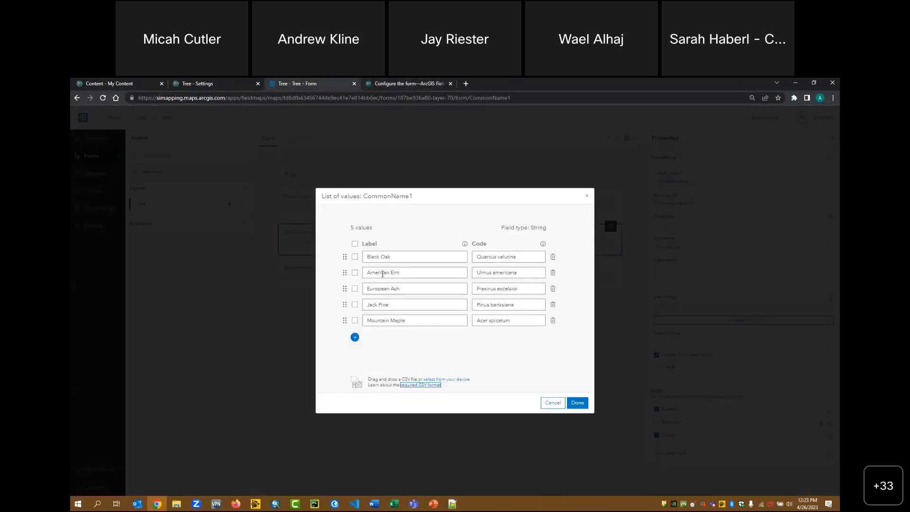
Review the Label and Code columns of the CommonName1 list, close it, and return to the form elements
{"action": "double_click", "coordinate": [370, 244]}
{"action": "left_click", "coordinate": [492, 246]}
{"action": "left_click", "coordinate": [581, 404]}
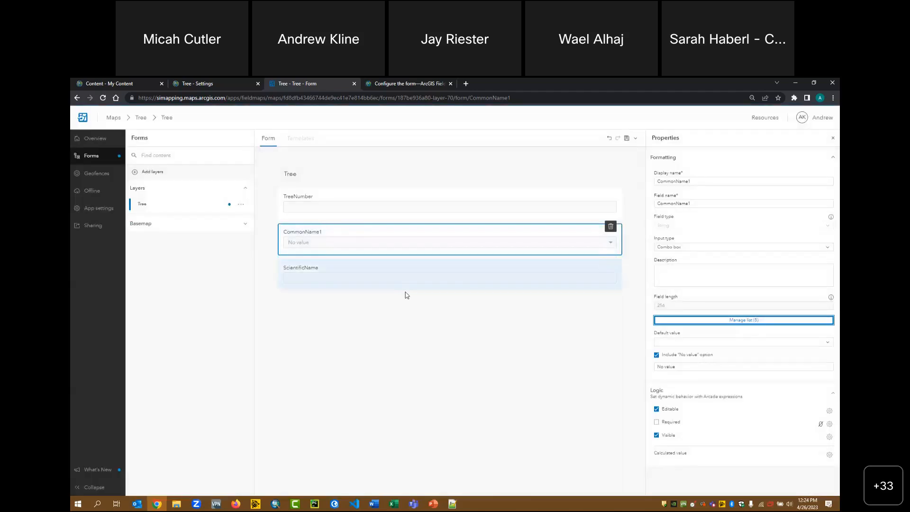
{"action": "left_click", "coordinate": [408, 287]}
{"action": "left_click", "coordinate": [572, 300]}
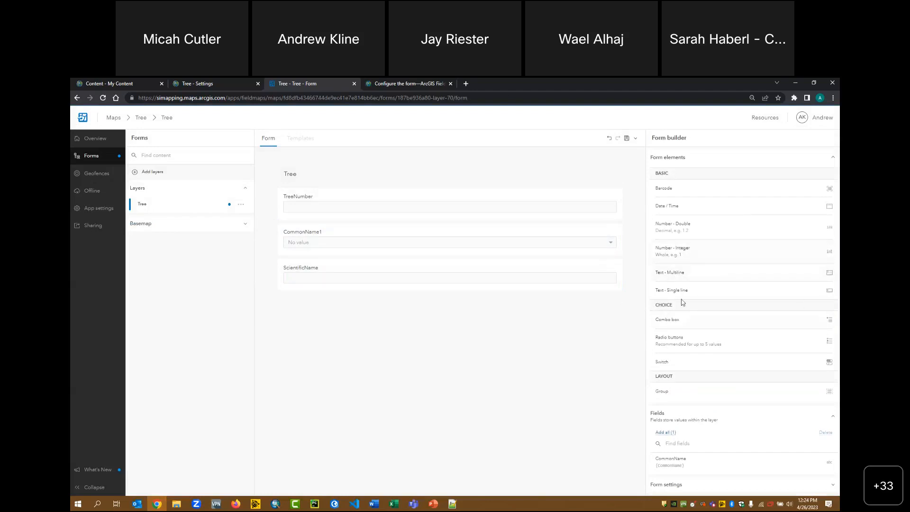
Add a multiline text element named Inspector below ScientificName and save the Tree form
{"action": "left_click", "coordinate": [689, 274]}
{"action": "type", "text": "trspector"}
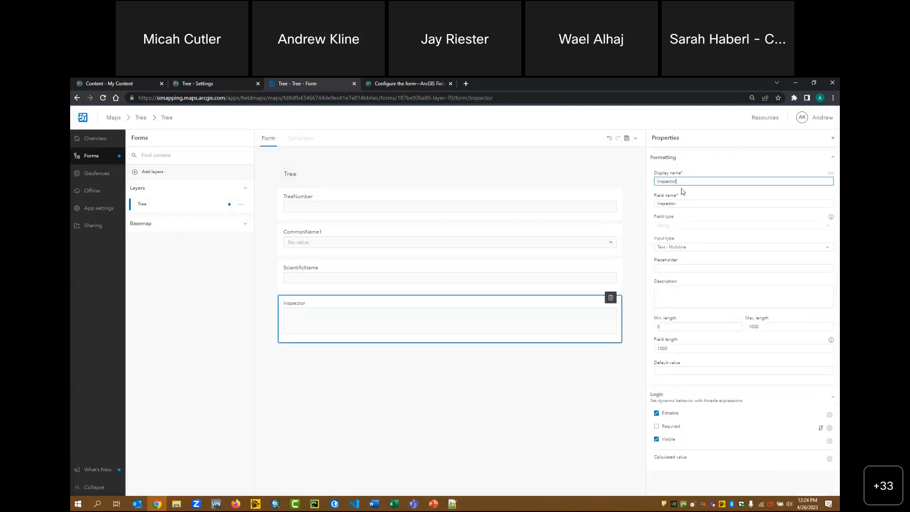
{"action": "left_click", "coordinate": [626, 138]}
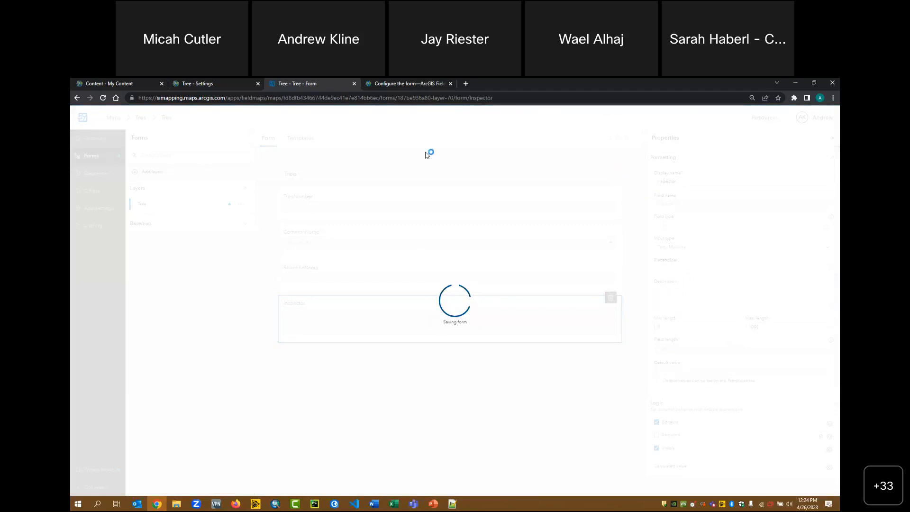
{"action": "left_click", "coordinate": [455, 172]}
{"action": "left_click", "coordinate": [380, 324]}
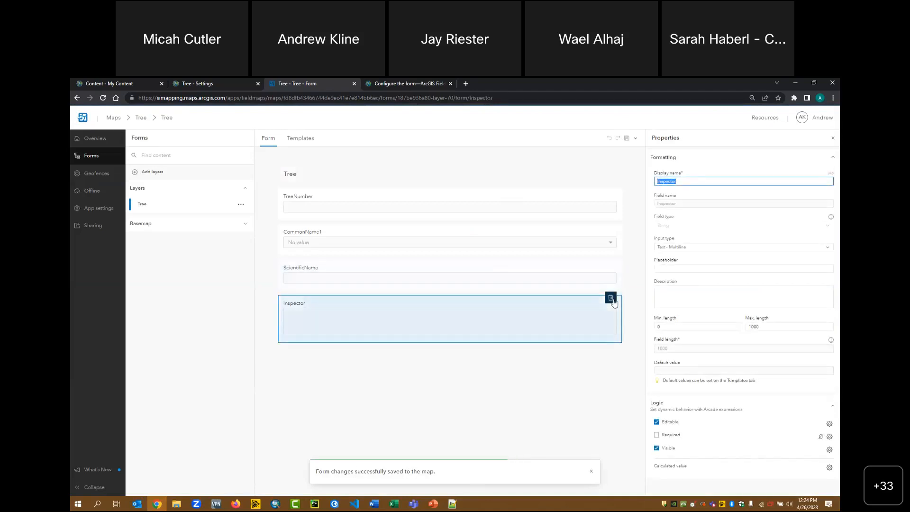
Replace the multiline Inspector element with a single-line text element named Inspector1 and save the form
{"action": "left_click", "coordinate": [612, 298]}
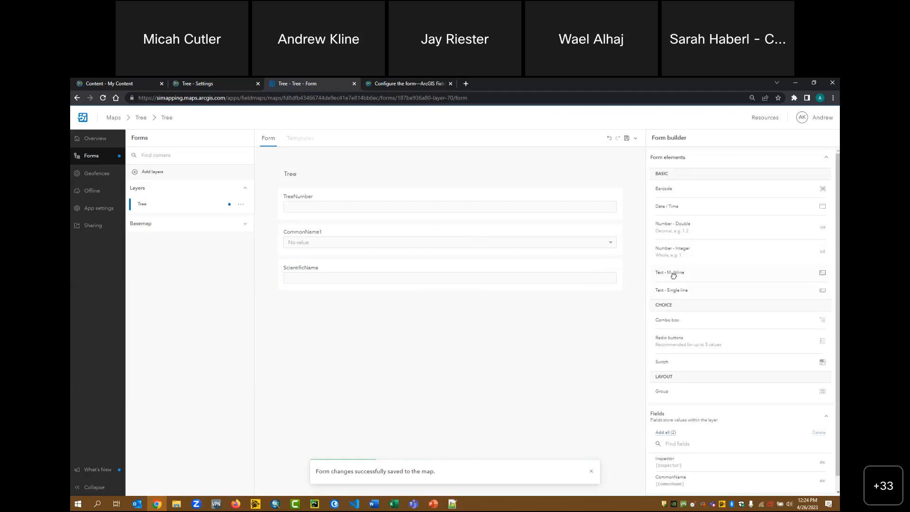
{"action": "left_click_drag", "start_coordinate": [670, 291], "coordinate": [546, 281]}
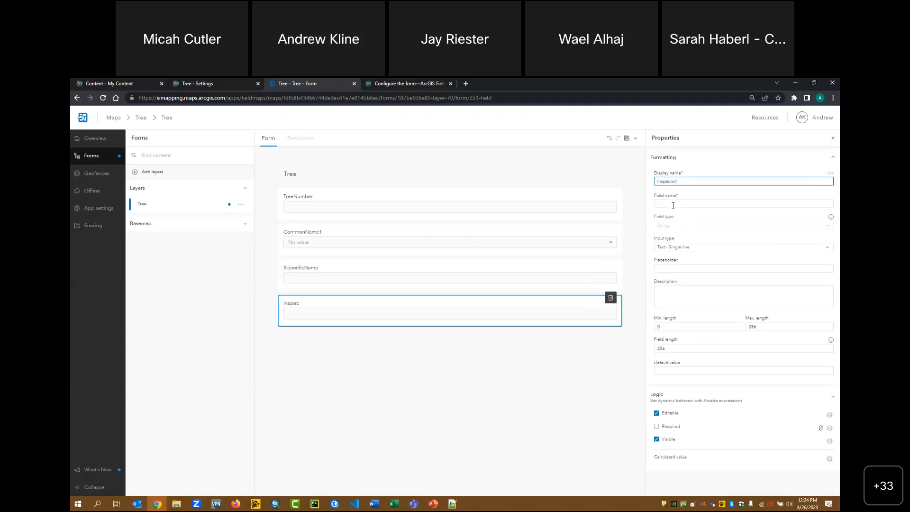
{"action": "type", "text": "Inspector1"}
{"action": "left_click", "coordinate": [627, 138]}
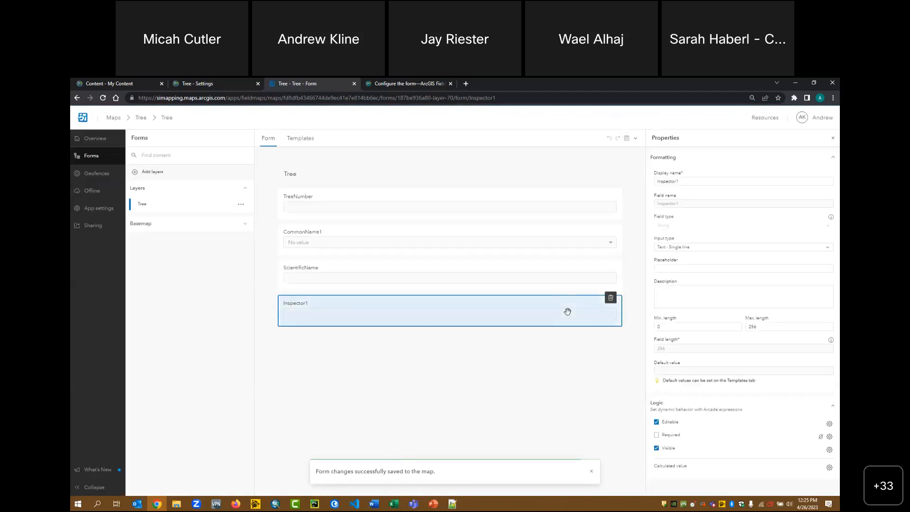
Add a single-line text element below Inspector1 with display name and field name DateNow, and save the form
{"action": "left_click", "coordinate": [568, 311]}
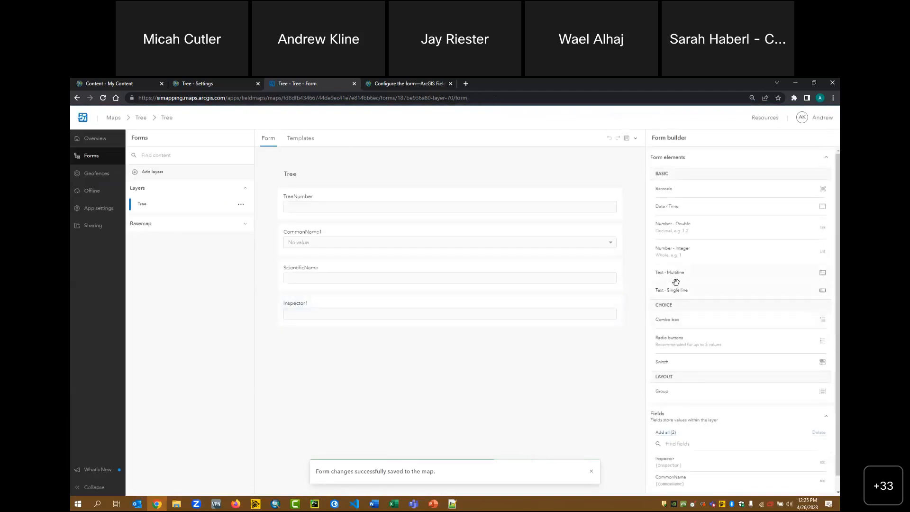
{"action": "left_click_drag", "start_coordinate": [676, 290], "coordinate": [539, 339]}
{"action": "type", "text": "DateNow"}
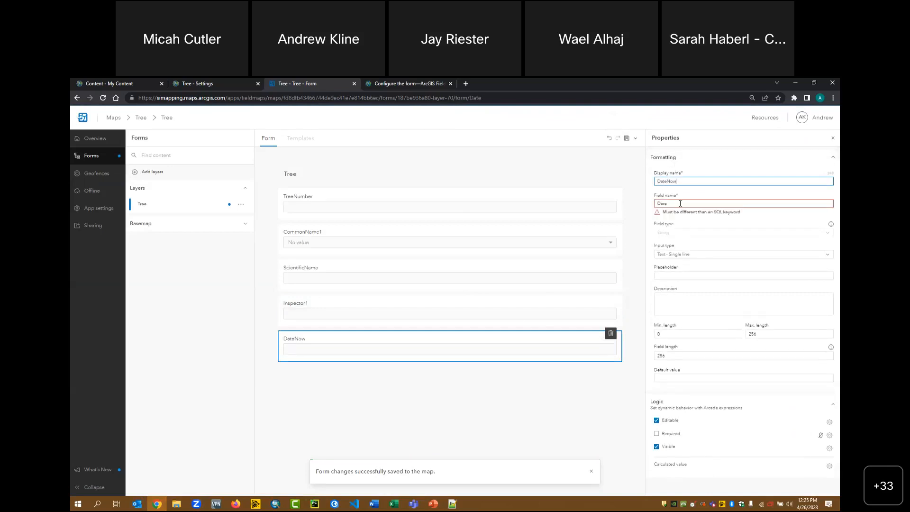
{"action": "left_click", "coordinate": [680, 203]}
{"action": "type", "text": "Now"}
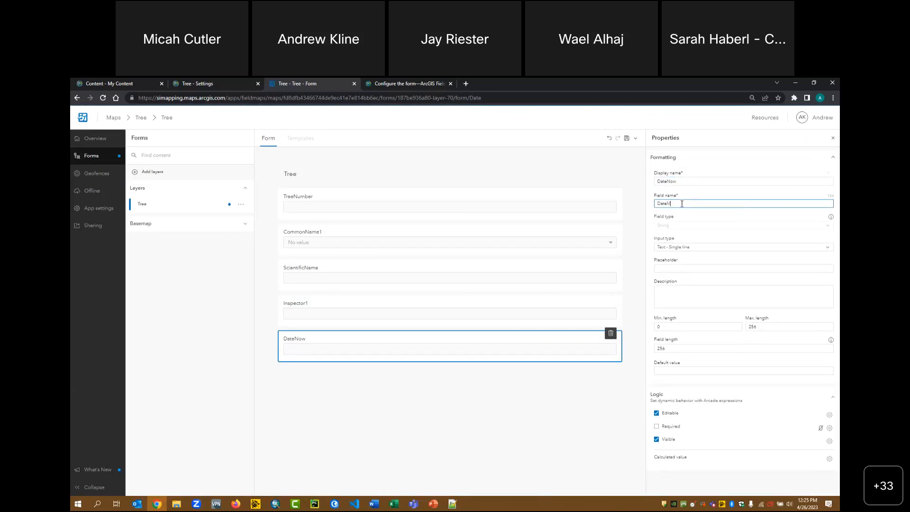
{"action": "left_click", "coordinate": [627, 138]}
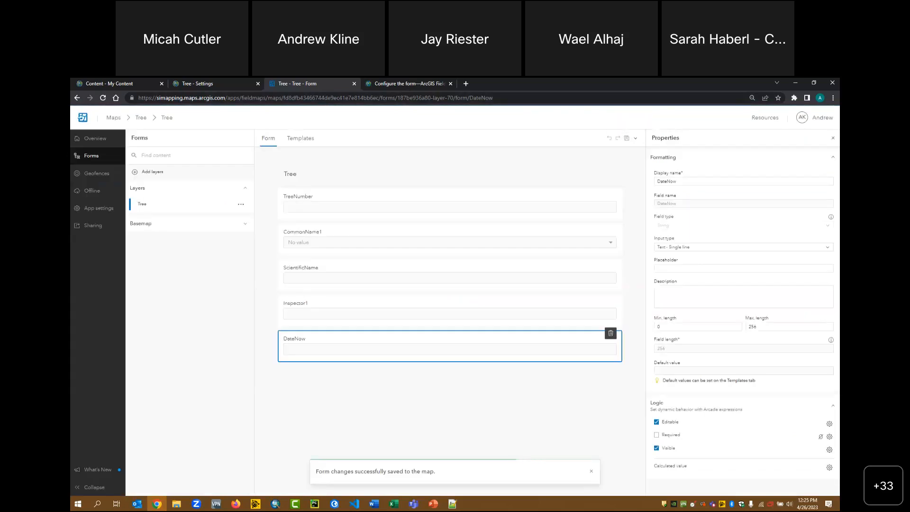
Open IGIC Test Map from the IGIC Lunch & Learn content folder in Field Maps Designer
{"action": "left_click", "coordinate": [190, 83]}
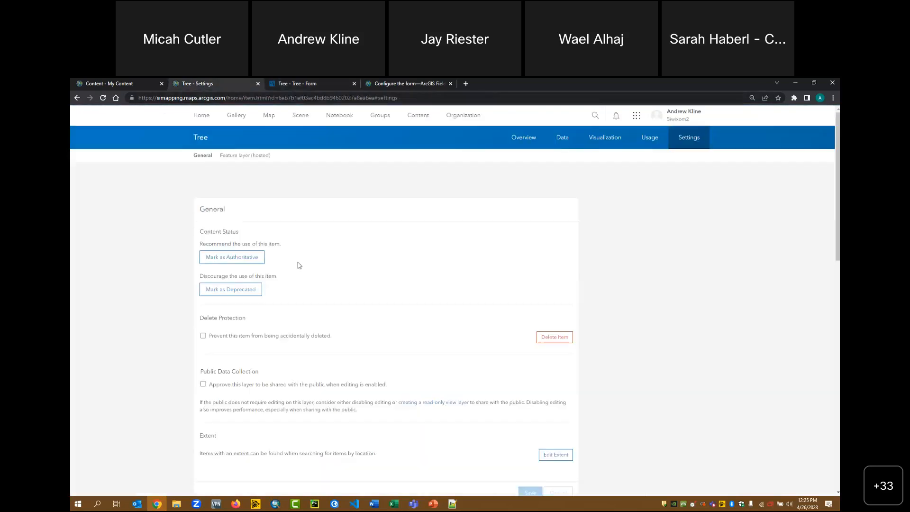
{"action": "left_click", "coordinate": [76, 97]}
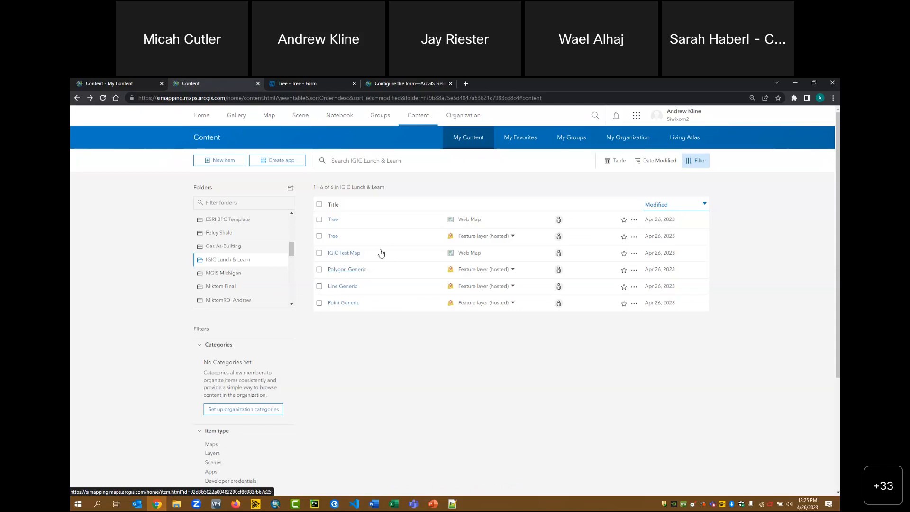
{"action": "left_click", "coordinate": [348, 257]}
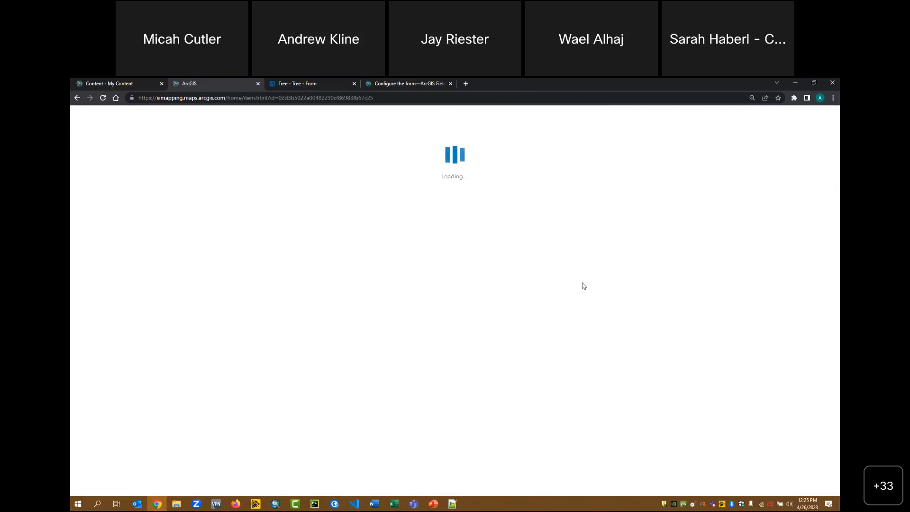
{"action": "left_click", "coordinate": [660, 201]}
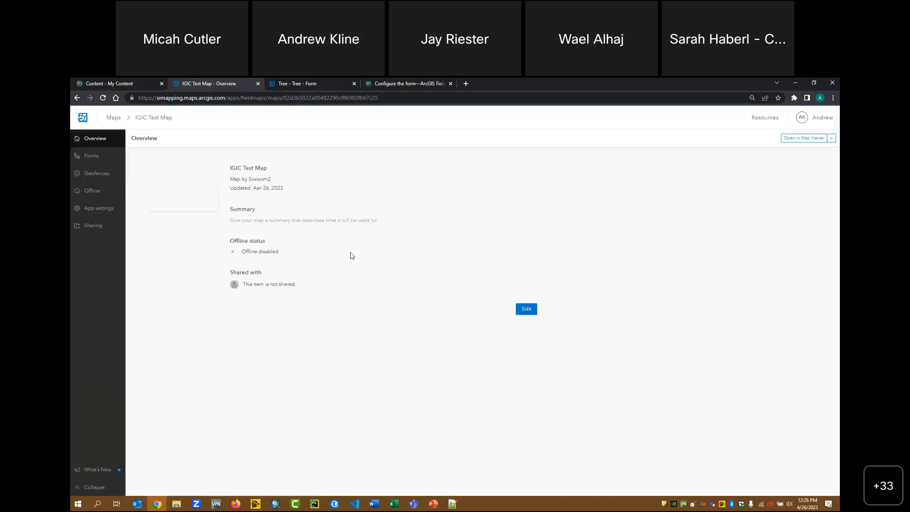
Enable sync for the Polygon Generic, Point Generic and Line Generic layers and turn on offline mode for IGIC Test Map
{"action": "left_click", "coordinate": [95, 192]}
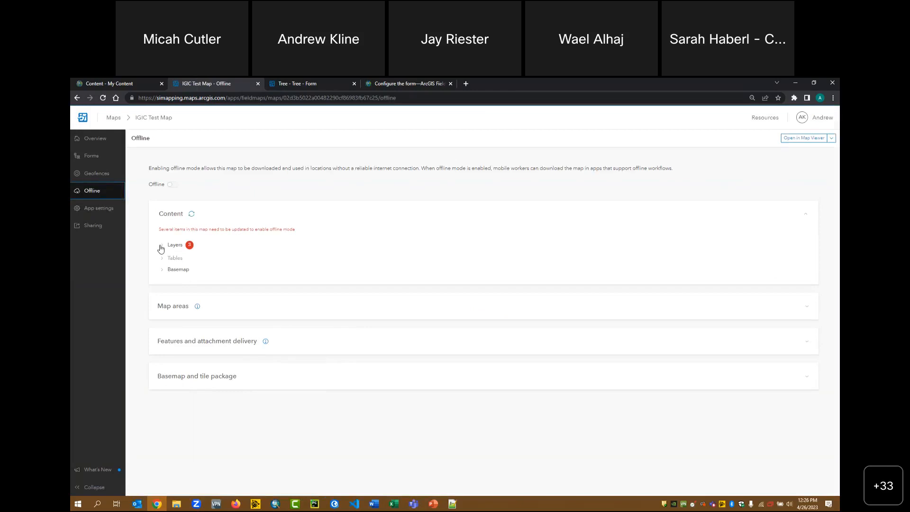
{"action": "left_click", "coordinate": [161, 246]}
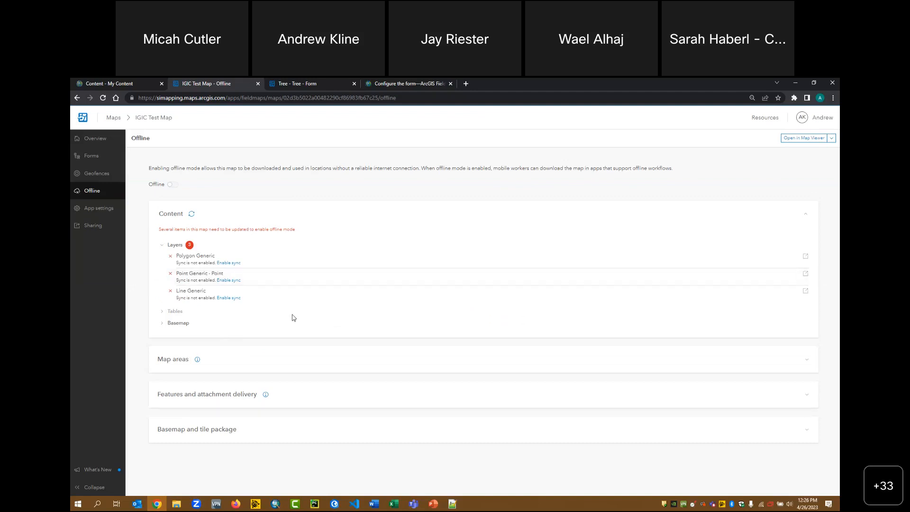
{"action": "left_click", "coordinate": [229, 264]}
{"action": "left_click", "coordinate": [230, 274]}
{"action": "left_click", "coordinate": [227, 285]}
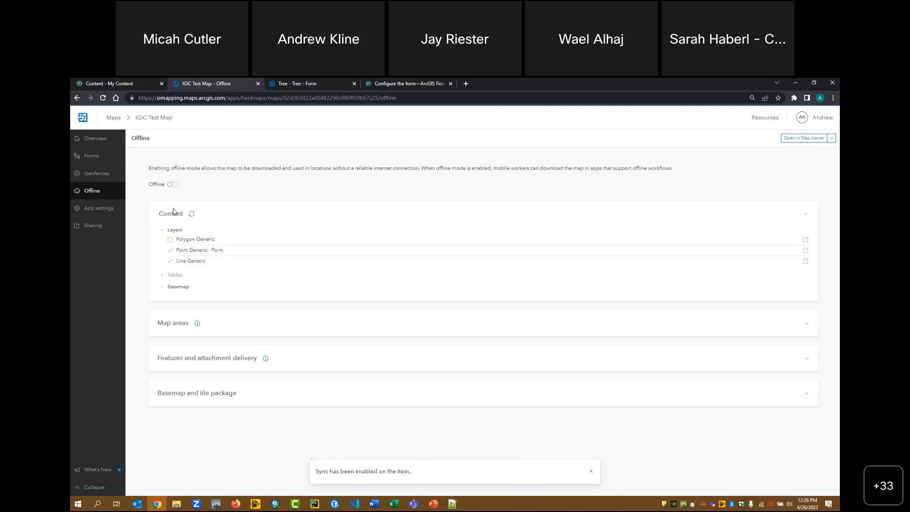
{"action": "left_click", "coordinate": [171, 186]}
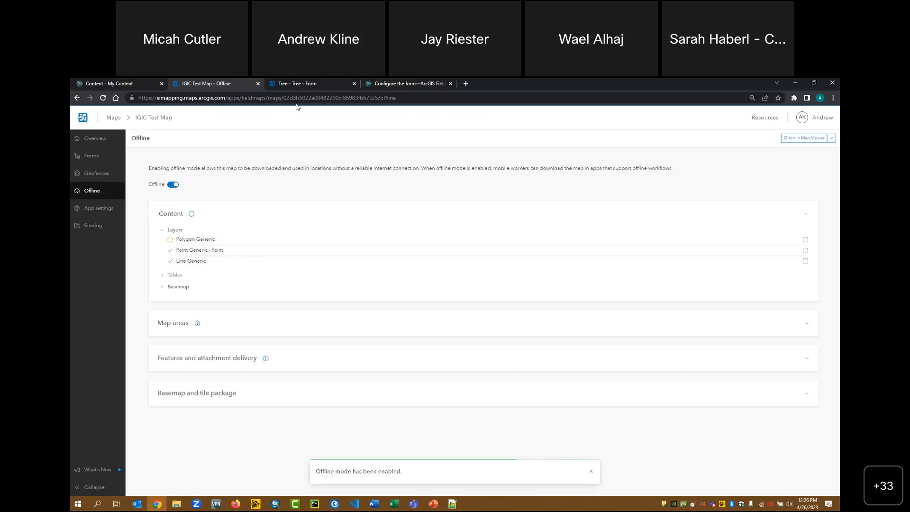
Check the sync option in the Point Generic layer's editing settings and return to IGIC Test Map's offline page
{"action": "left_click", "coordinate": [105, 84]}
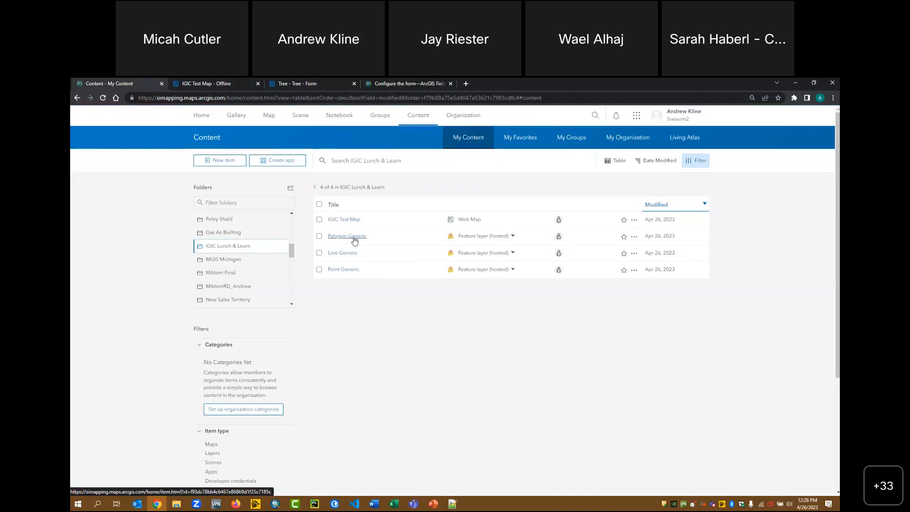
{"action": "left_click", "coordinate": [344, 270]}
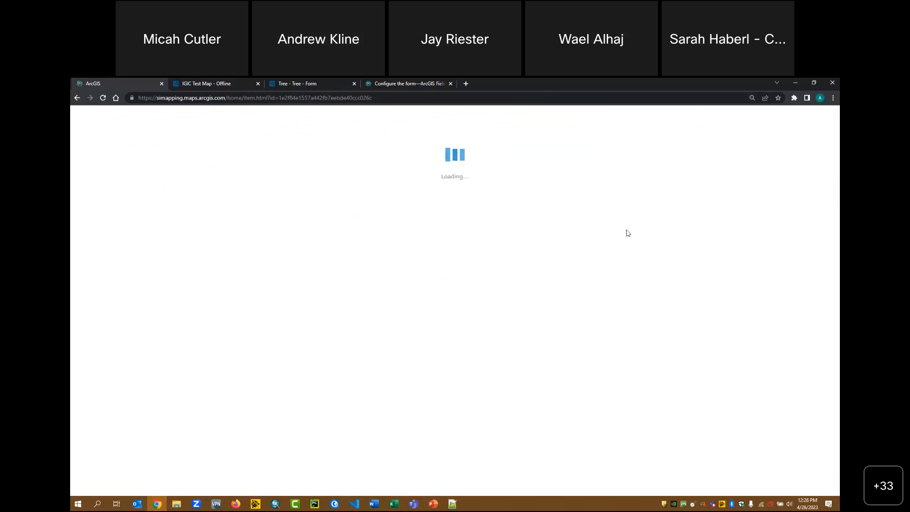
{"action": "left_click", "coordinate": [689, 137]}
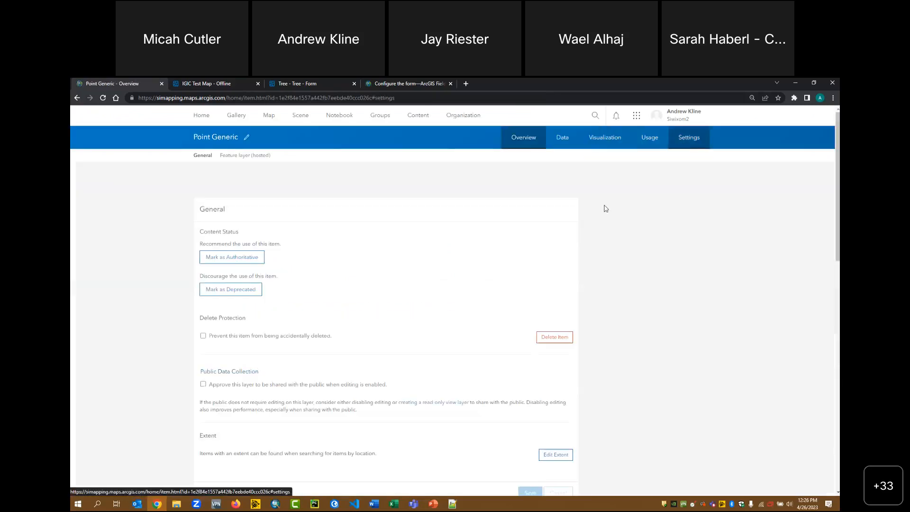
{"action": "scroll", "coordinate": [266, 361], "scroll_direction": "down", "scroll_amount": 4}
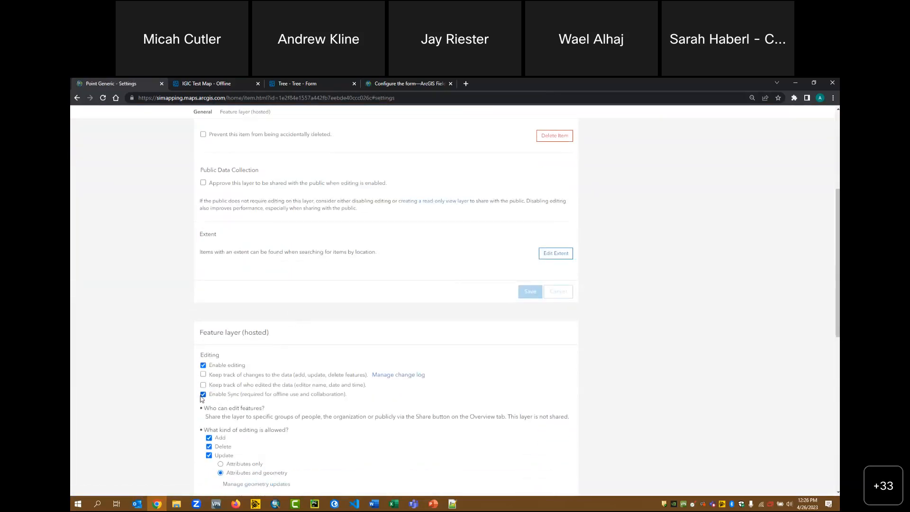
{"action": "scroll", "coordinate": [336, 349], "scroll_direction": "up", "scroll_amount": 5}
{"action": "left_click", "coordinate": [205, 83]}
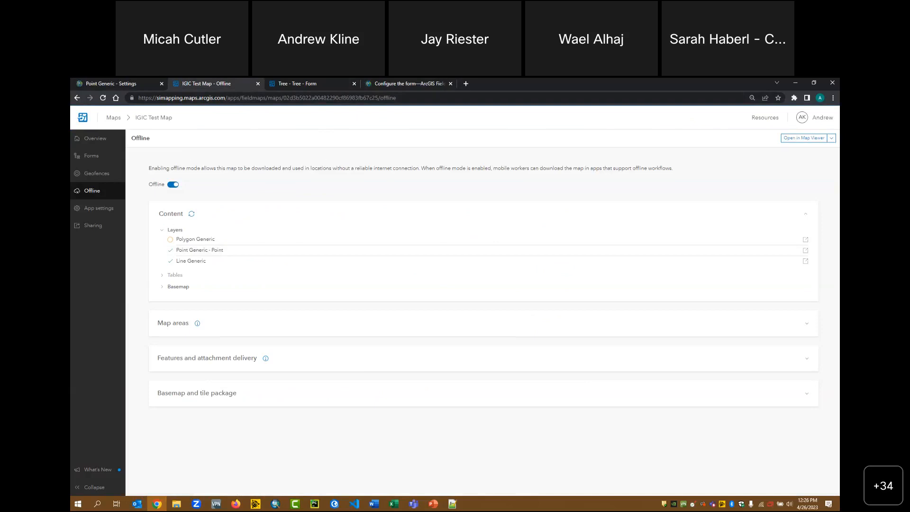
Switch to PowerPoint to present the Field Maps – Calculated Expressions slide, and return to the Tree form in the browser
{"action": "key", "text": "alt+Tab"}
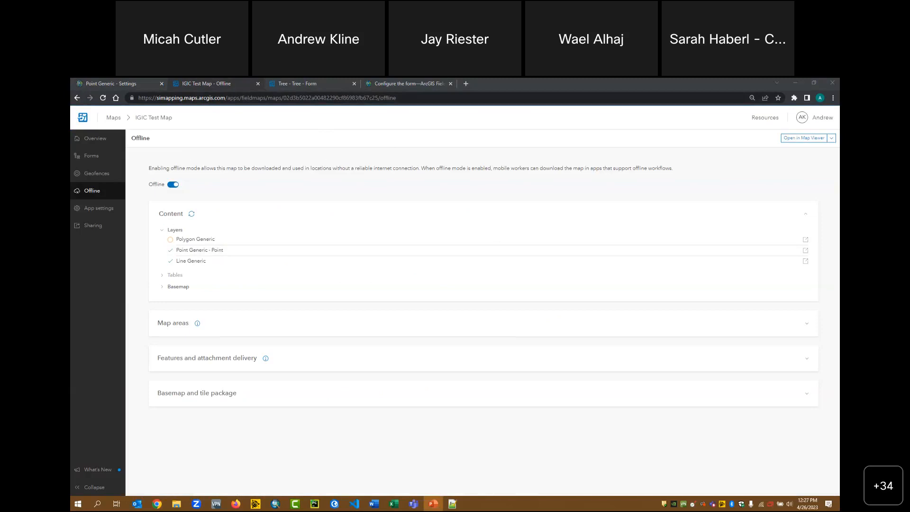
{"action": "key", "text": "shift+F5"}
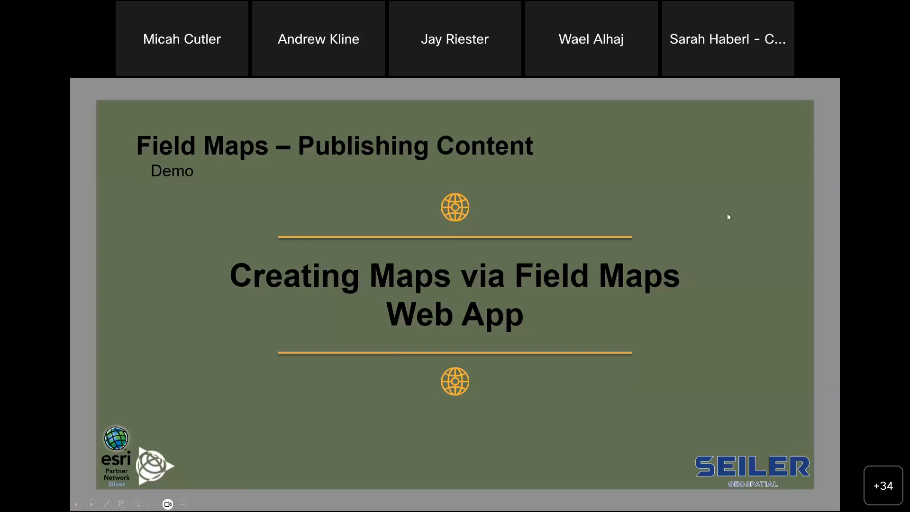
{"action": "left_click", "coordinate": [729, 217]}
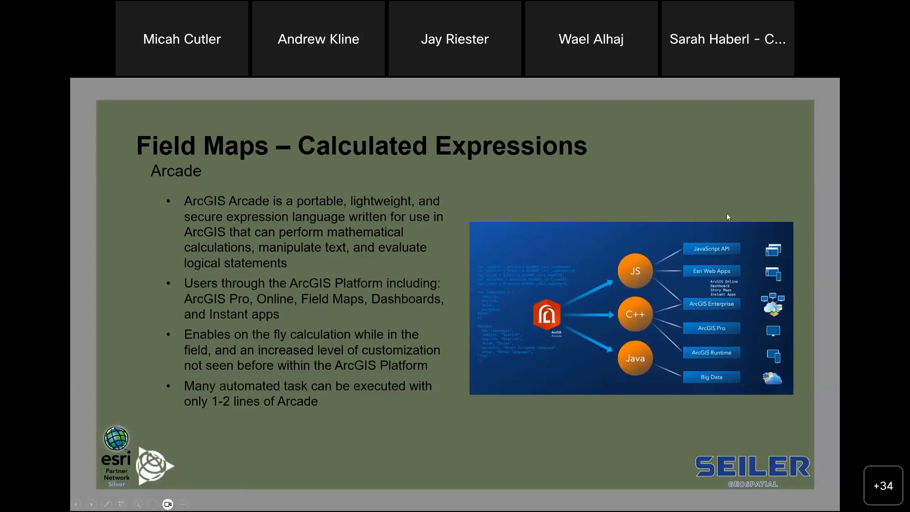
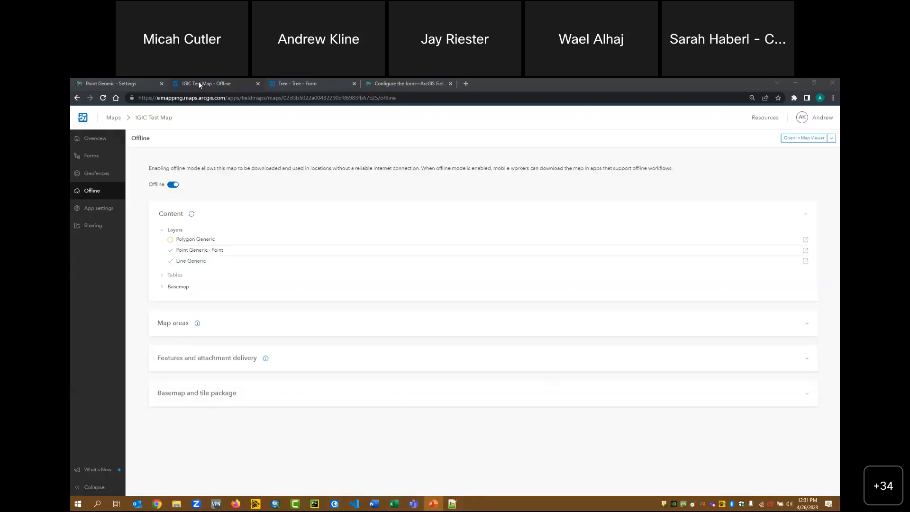
{"action": "left_click", "coordinate": [306, 84]}
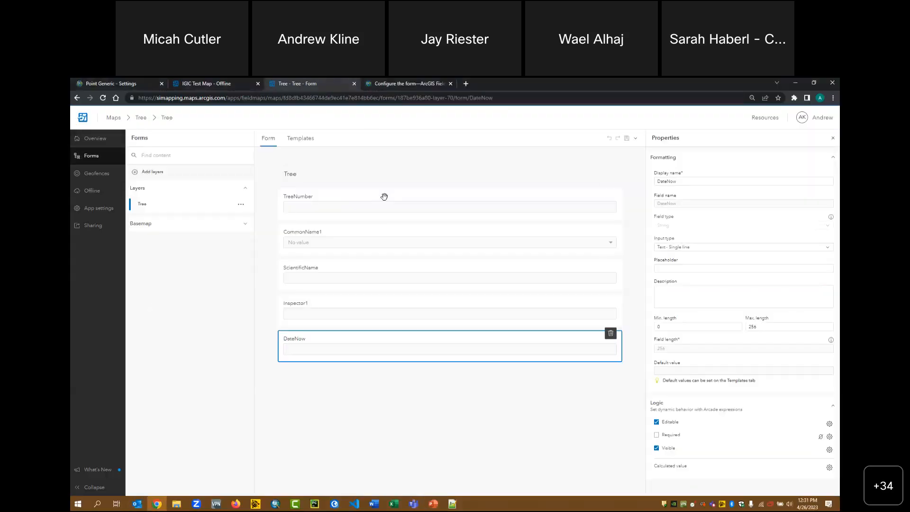
Create a new calculated value expression for the TreeNumber field and title it "Asset ID"
{"action": "left_click", "coordinate": [382, 193]}
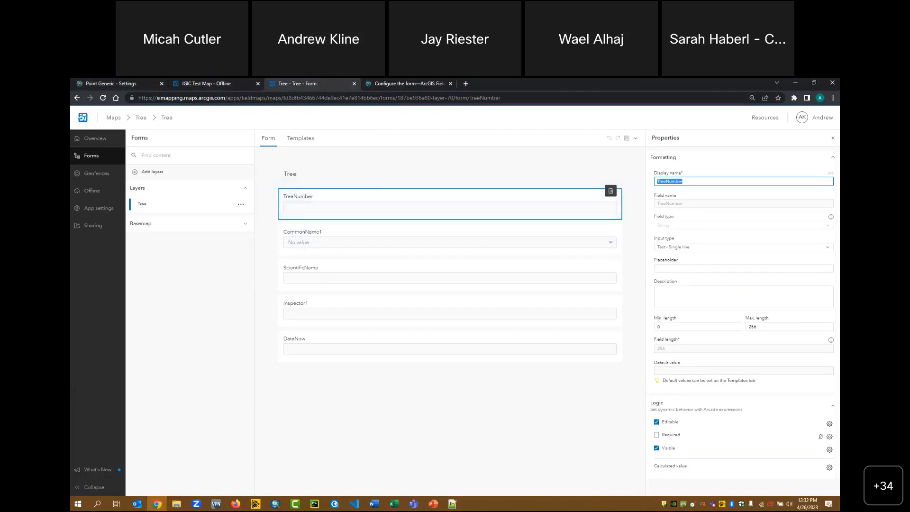
{"action": "key", "text": "alt+Tab"}
{"action": "left_click", "coordinate": [778, 82]}
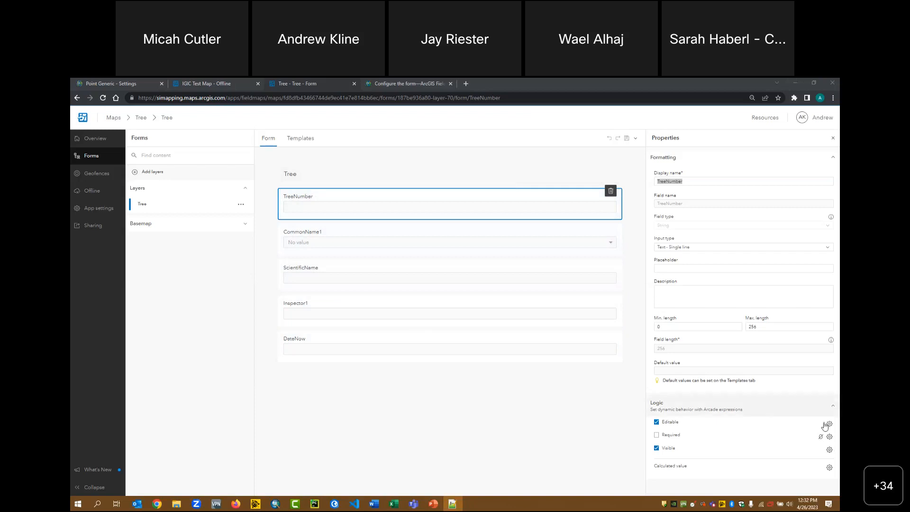
{"action": "left_click", "coordinate": [830, 468]}
{"action": "left_click", "coordinate": [740, 455]}
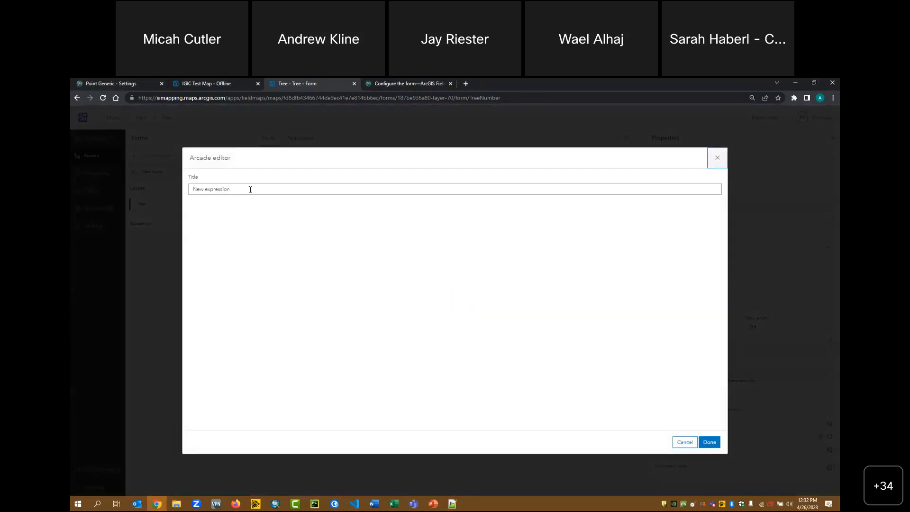
{"action": "key", "text": "ctrl+a"}
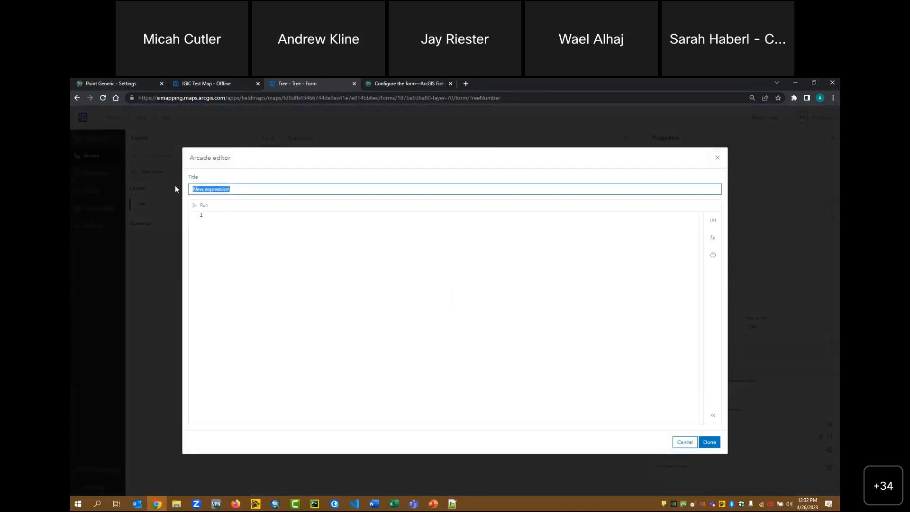
{"action": "key", "text": "BackSpace"}
{"action": "type", "text": "Assest ID"}
{"action": "left_click", "coordinate": [220, 225]}
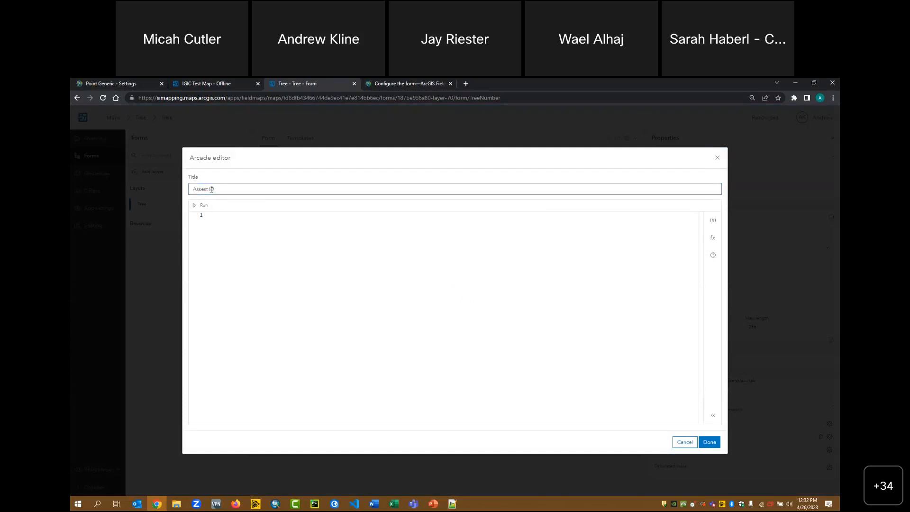
{"action": "left_click", "coordinate": [208, 190]}
{"action": "key", "text": "BackSpace"}
Paste the Arcade code that returns the "Tree-" prefix plus Count($layer) + 1 into the Asset ID expression and test it
{"action": "left_click", "coordinate": [222, 215]}
{"action": "right_click", "coordinate": [223, 216]}
{"action": "left_click", "coordinate": [250, 263]}
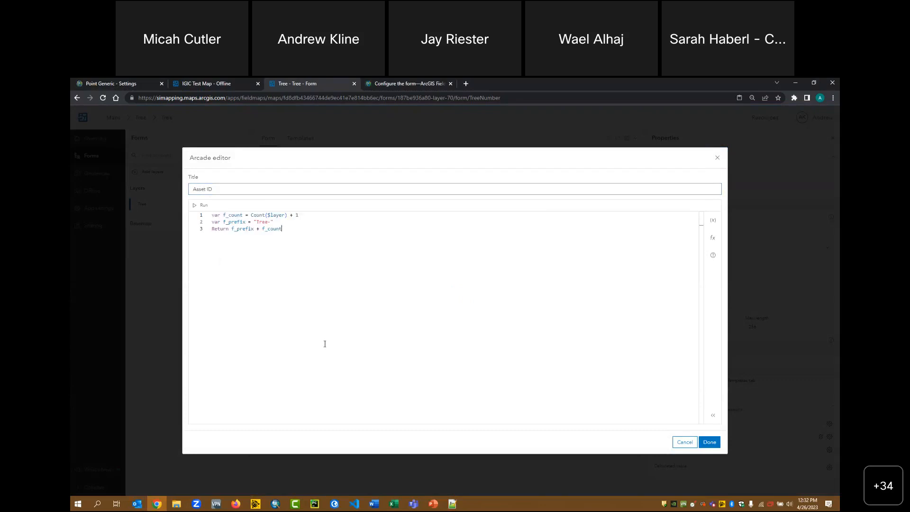
{"action": "left_click_drag", "start_coordinate": [274, 222], "coordinate": [211, 221]}
{"action": "left_click", "coordinate": [292, 254]}
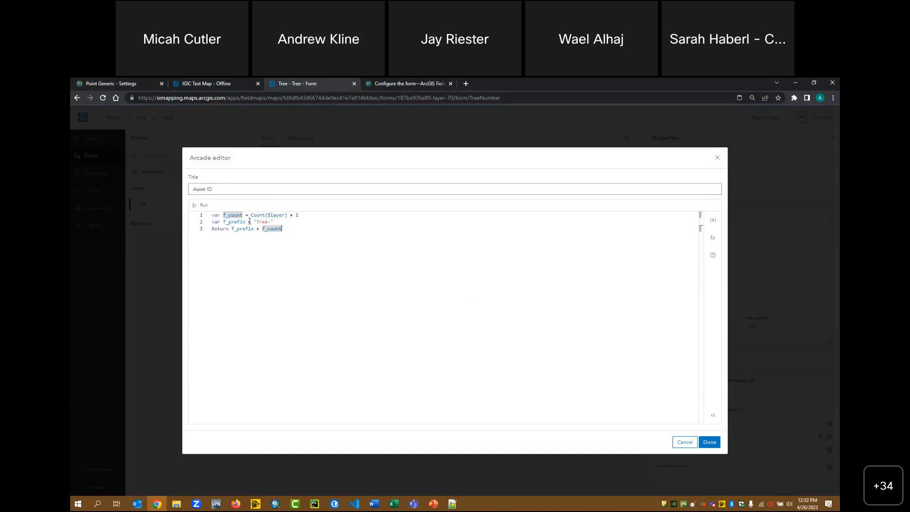
{"action": "left_click", "coordinate": [304, 222]}
{"action": "left_click", "coordinate": [200, 204]}
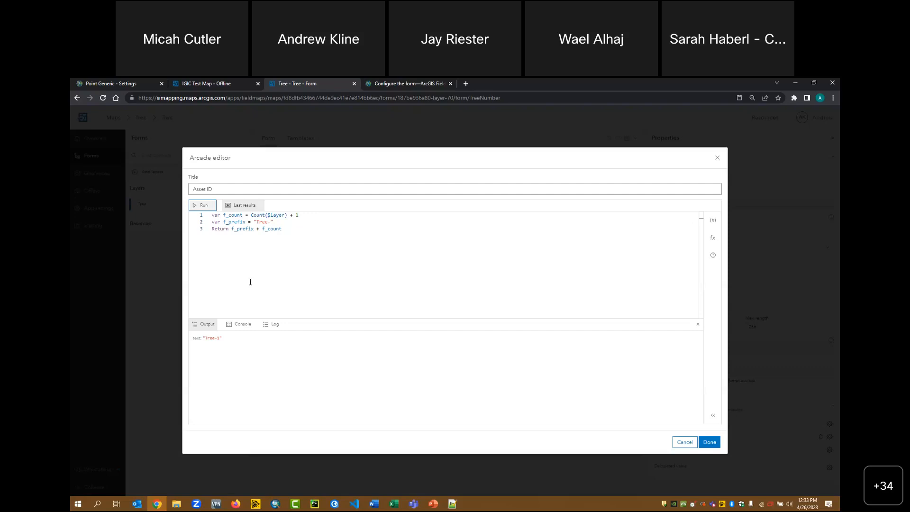
Re-enter "Tree-" as the f_prefix value, rerun the Asset ID expression and apply it to the TreeNumber field
{"action": "left_click", "coordinate": [272, 222]}
{"action": "key", "text": "BackSpace"}
{"action": "key", "text": "BackSpace"}
{"action": "key", "text": "BackSpace"}
{"action": "key", "text": "BackSpace"}
{"action": "key", "text": "BackSpace"}
{"action": "type", "text": "Tree-"}
{"action": "left_click", "coordinate": [201, 205]}
{"action": "left_click", "coordinate": [321, 217]}
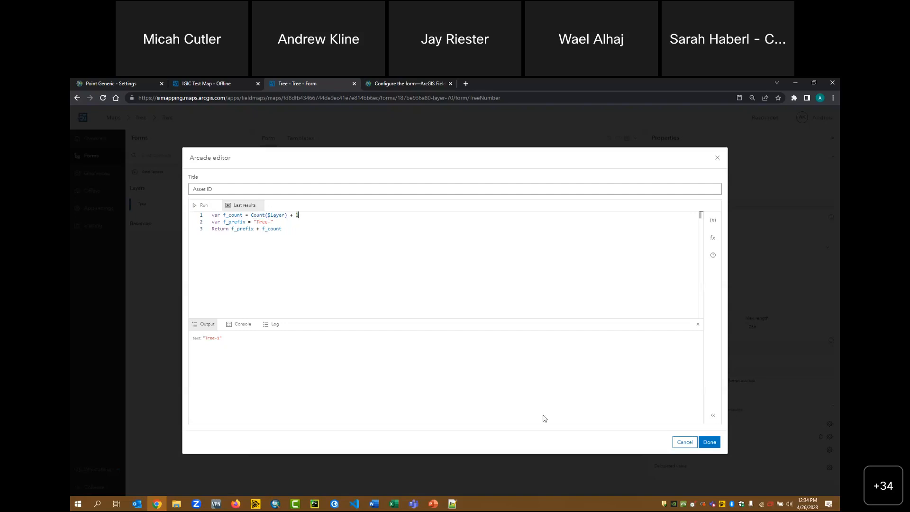
{"action": "left_click", "coordinate": [707, 444]}
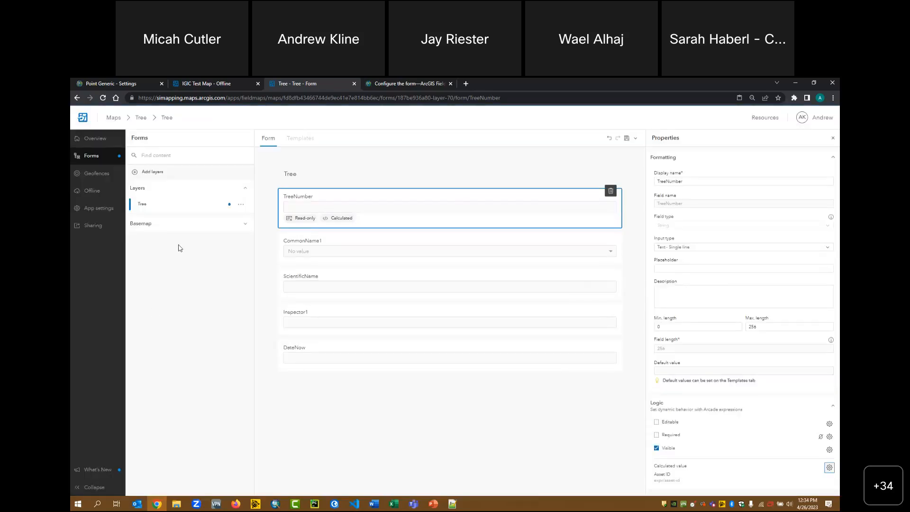
Review the labels and codes in the CommonName1 list of values, and close it without changes
{"action": "left_click", "coordinate": [360, 247]}
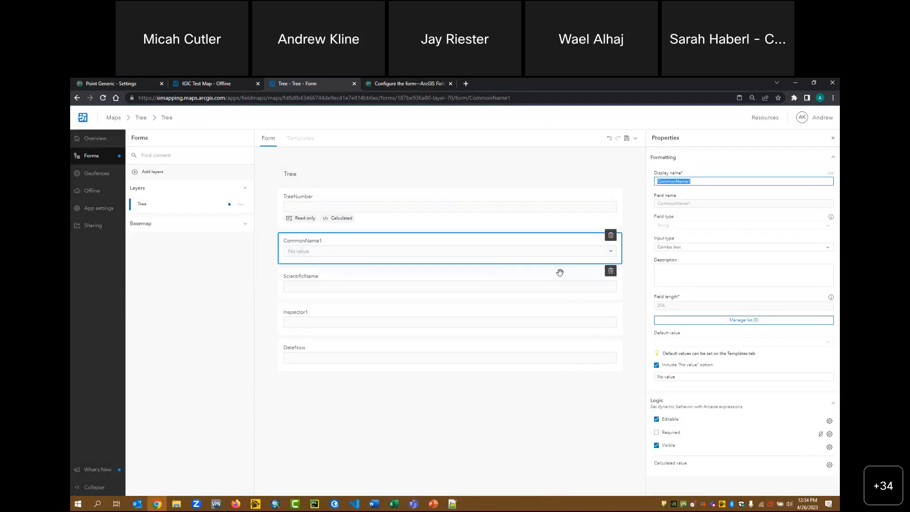
{"action": "left_click", "coordinate": [745, 323]}
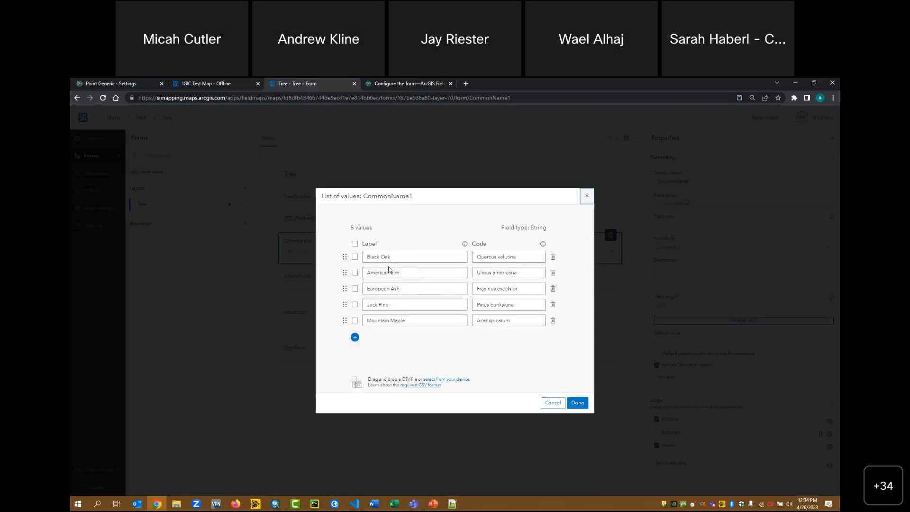
{"action": "left_click_drag", "start_coordinate": [399, 259], "coordinate": [361, 262]}
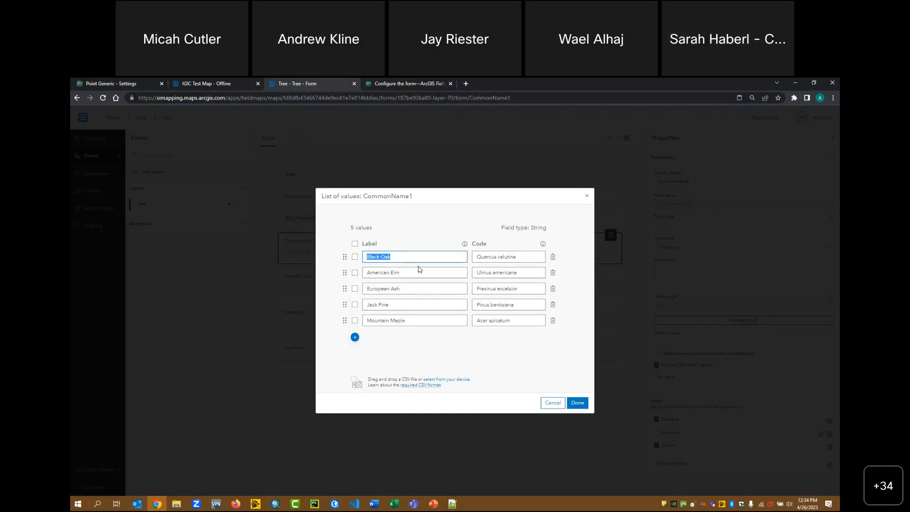
{"action": "left_click", "coordinate": [541, 265]}
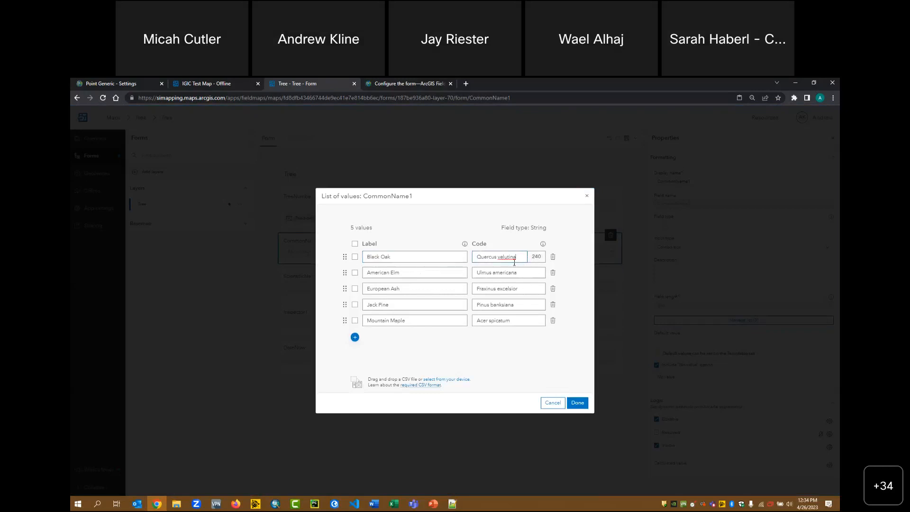
{"action": "left_click", "coordinate": [588, 196]}
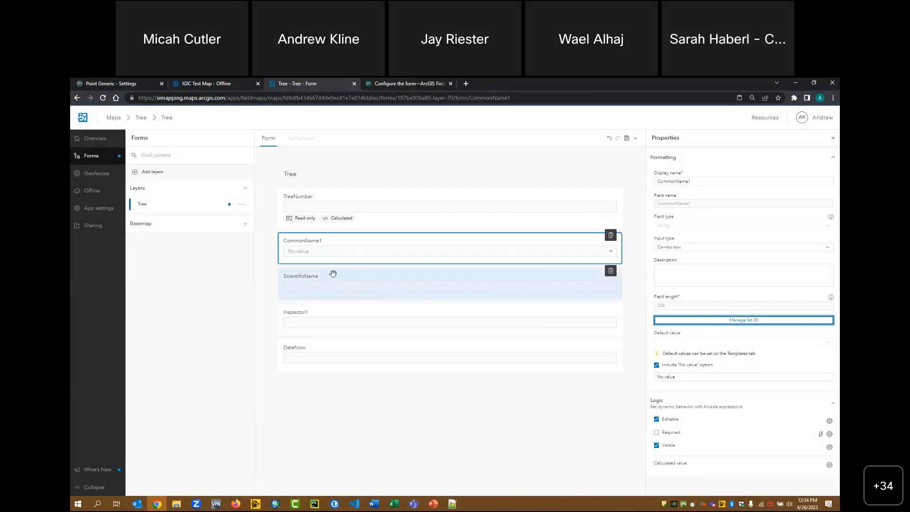
{"action": "left_click", "coordinate": [333, 251]}
{"action": "left_click", "coordinate": [332, 251]}
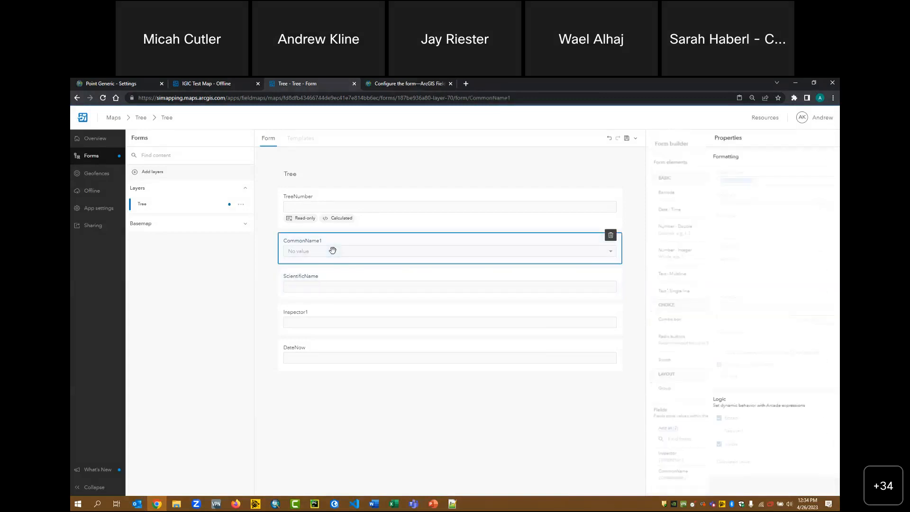
Create a new calculated value expression for the ScientificName field and title it "ScientificName"
{"action": "left_click", "coordinate": [355, 287]}
{"action": "left_click", "coordinate": [830, 468]}
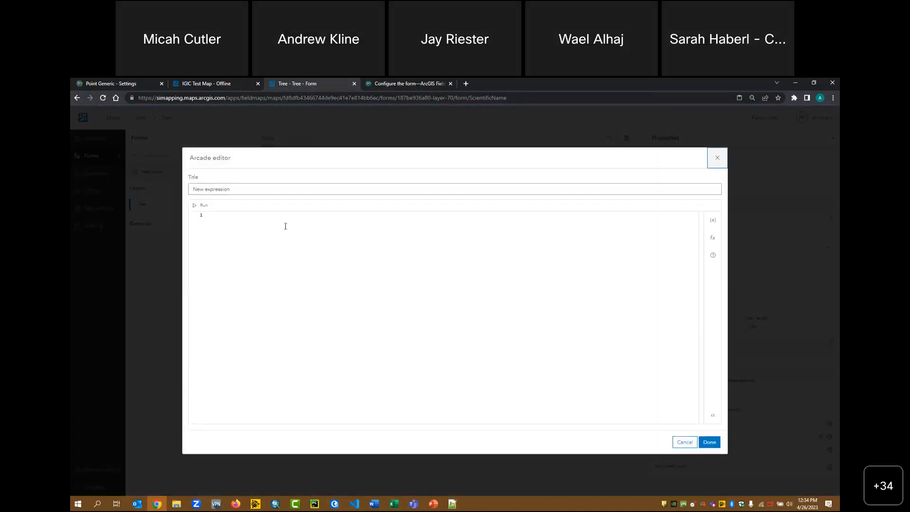
{"action": "left_click_drag", "start_coordinate": [252, 190], "coordinate": [174, 181]}
{"action": "key", "text": "BackSpace"}
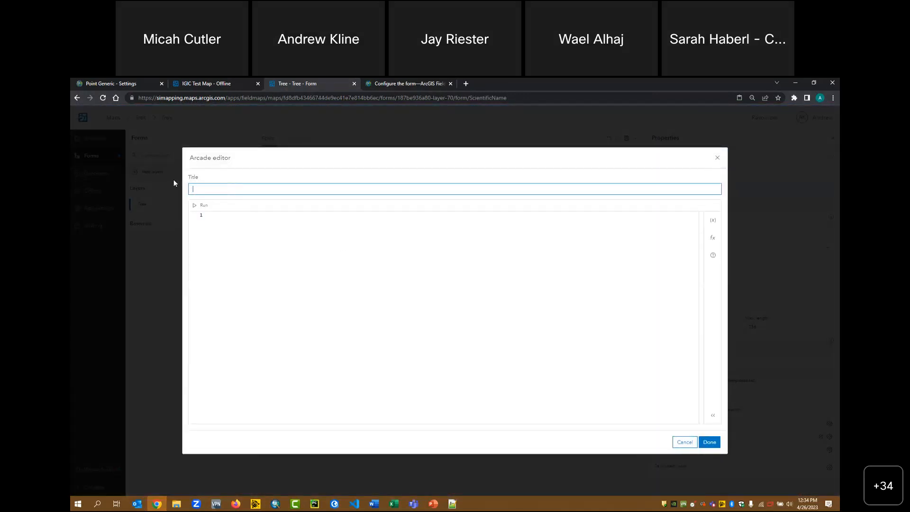
{"action": "type", "text": "ScientificName"}
Set the ScientificName expression to $feature.CommonName1, test and apply it, and save the form
{"action": "left_click", "coordinate": [223, 215]}
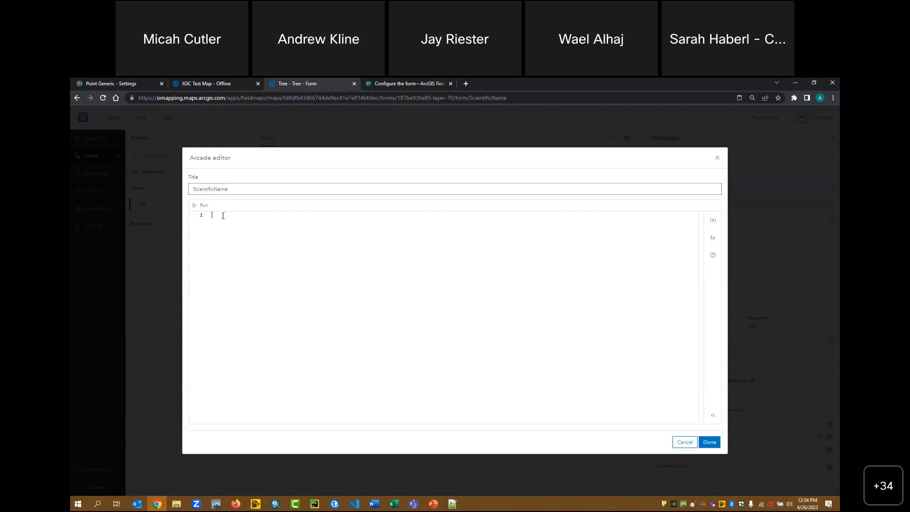
{"action": "type", "text": "$feature"}
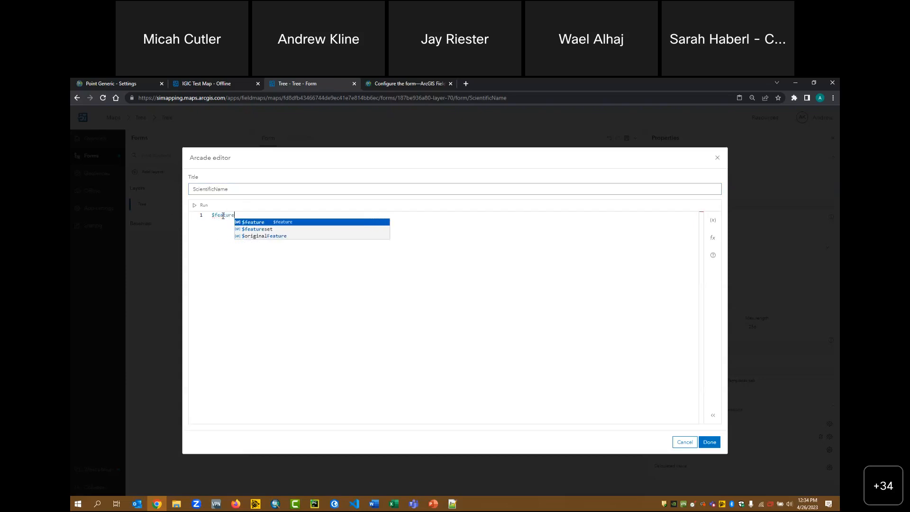
{"action": "type", "text": ".Com"}
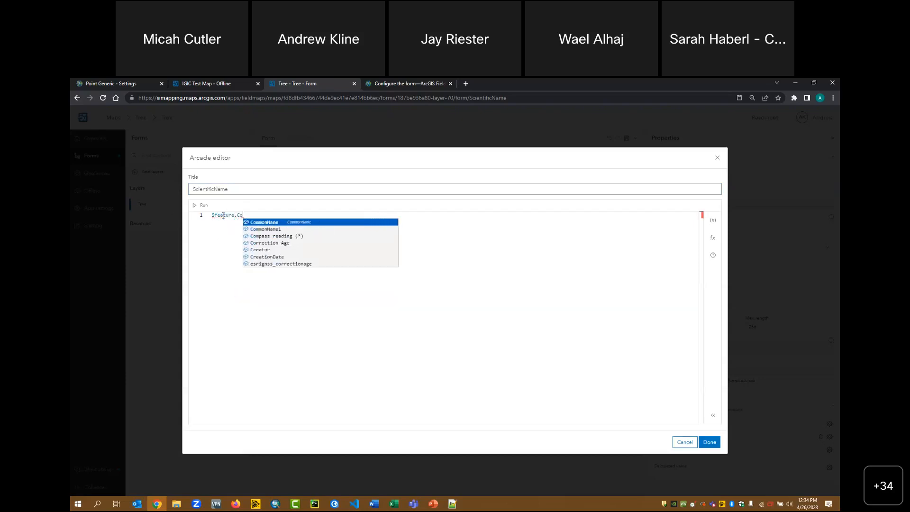
{"action": "left_click", "coordinate": [264, 232]}
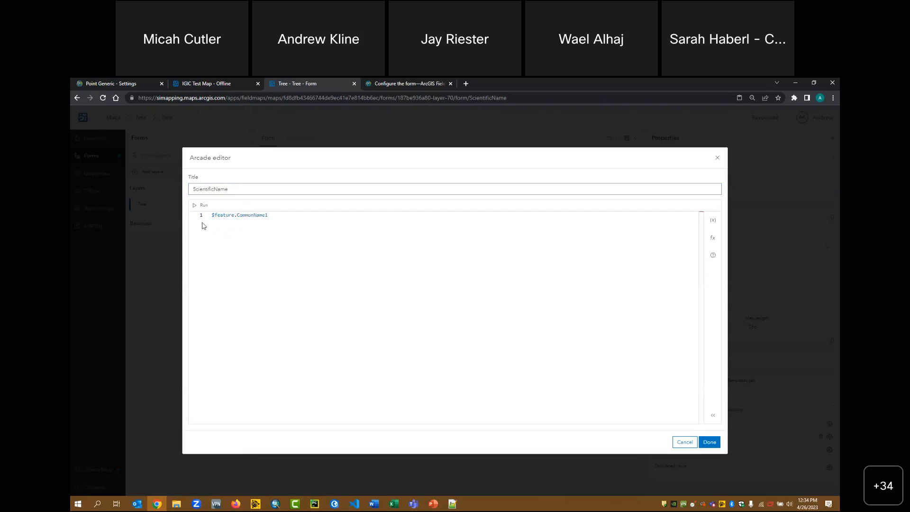
{"action": "left_click", "coordinate": [201, 205]}
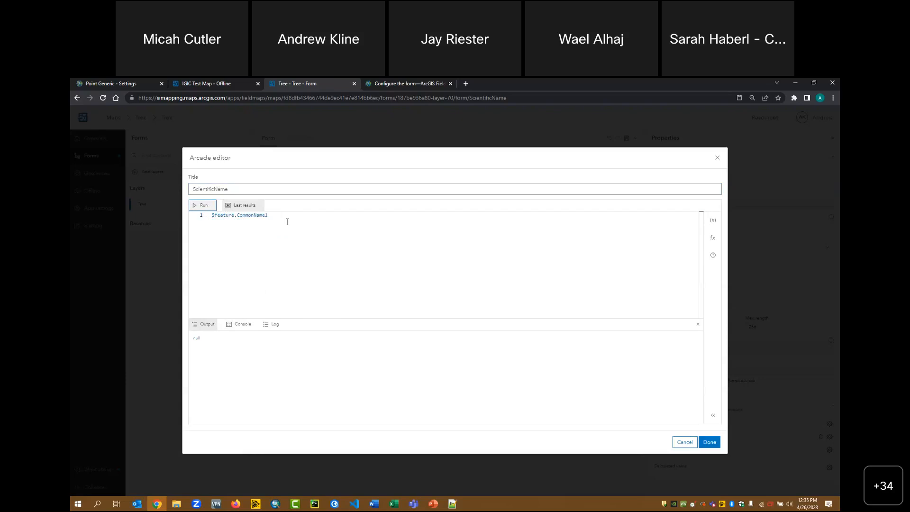
{"action": "left_click", "coordinate": [710, 442]}
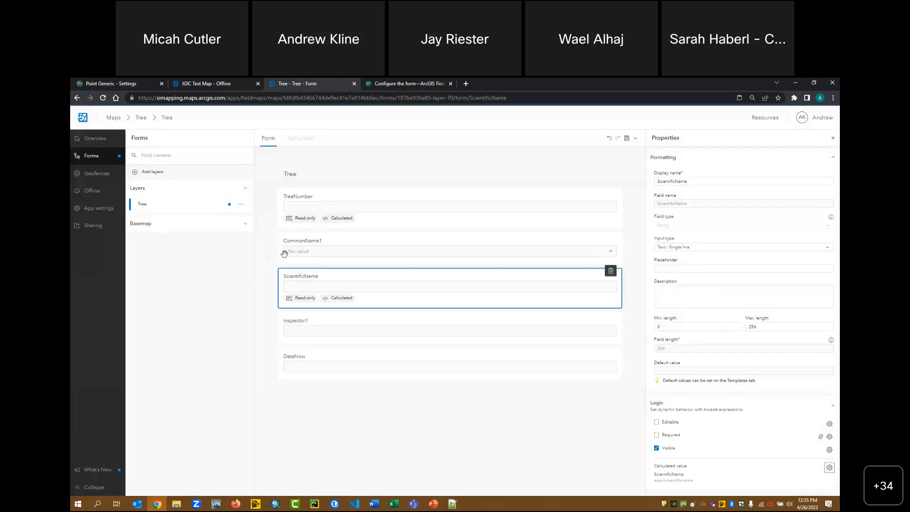
{"action": "left_click", "coordinate": [628, 139]}
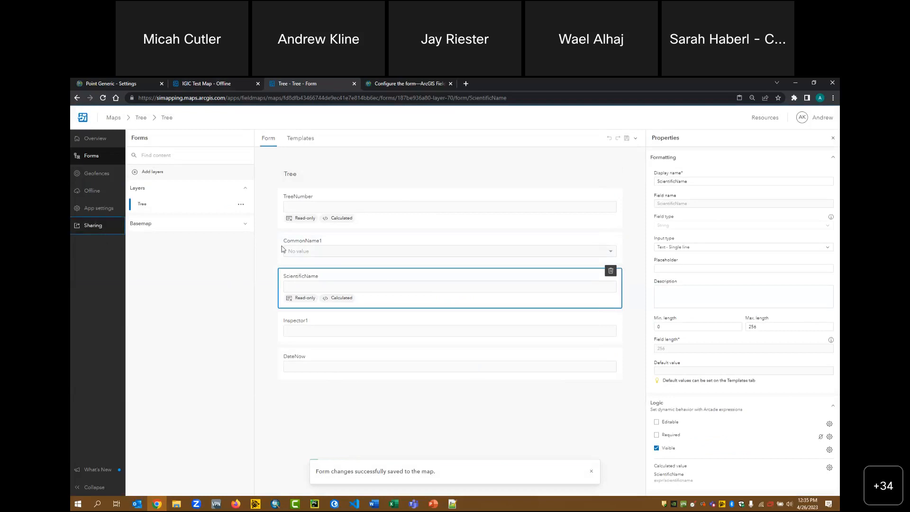
View the Tree map's sharing level and sharing options, and return to its form
{"action": "left_click", "coordinate": [98, 227]}
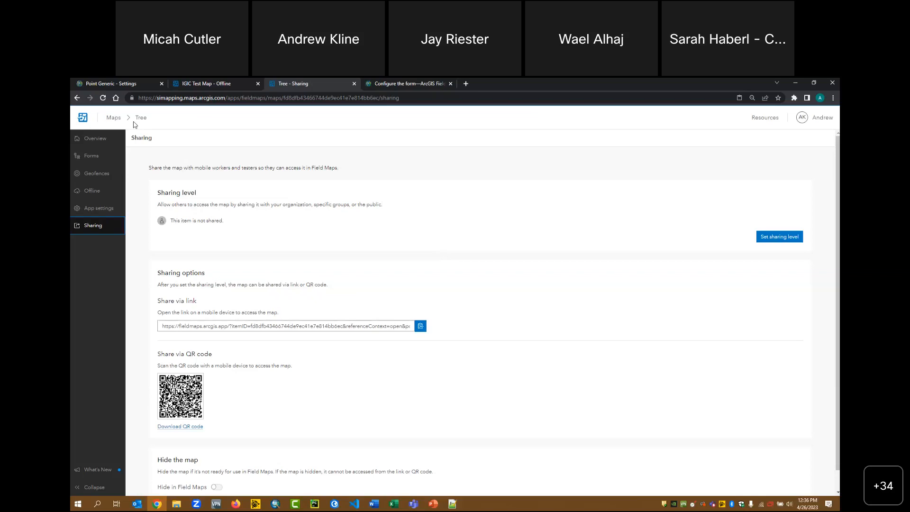
{"action": "left_click", "coordinate": [91, 156]}
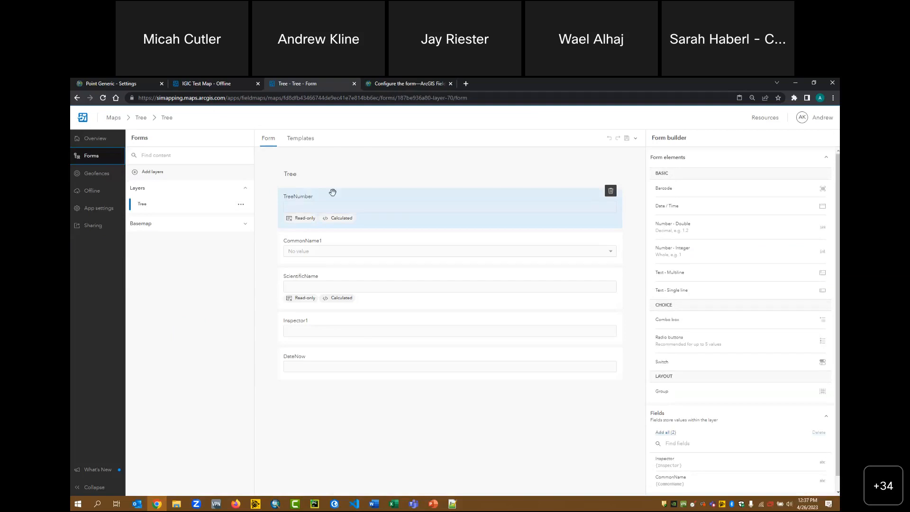
Reopen the ScientificName field's existing Arcade expression, rerun it to check its output, and close the editor
{"action": "left_click", "coordinate": [413, 285]}
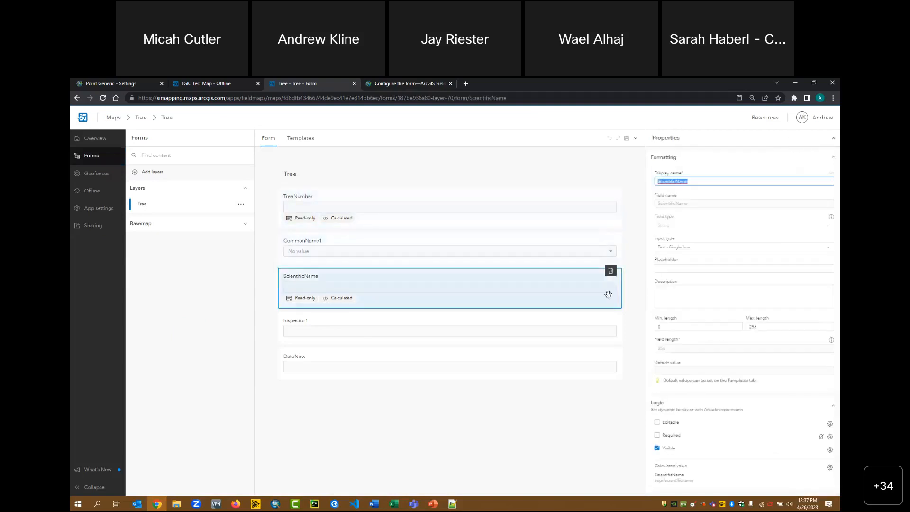
{"action": "left_click", "coordinate": [829, 468]}
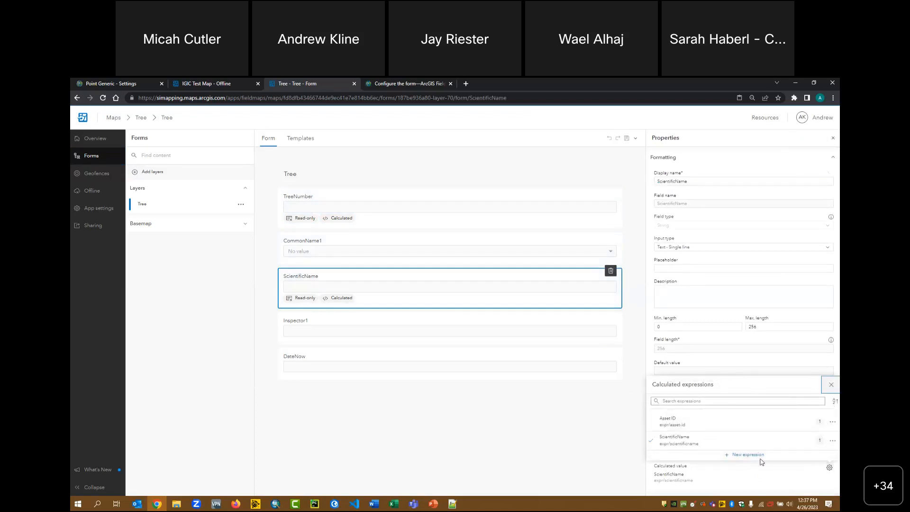
{"action": "left_click", "coordinate": [834, 440]}
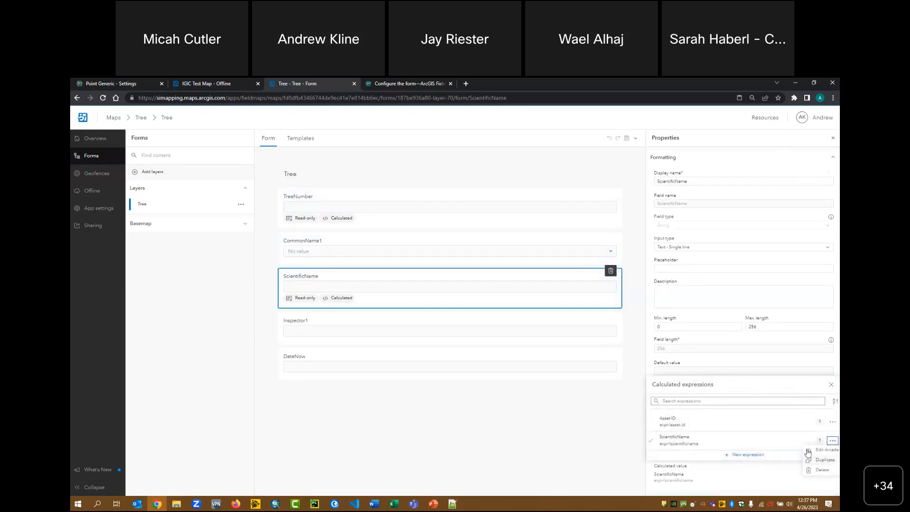
{"action": "left_click", "coordinate": [817, 449]}
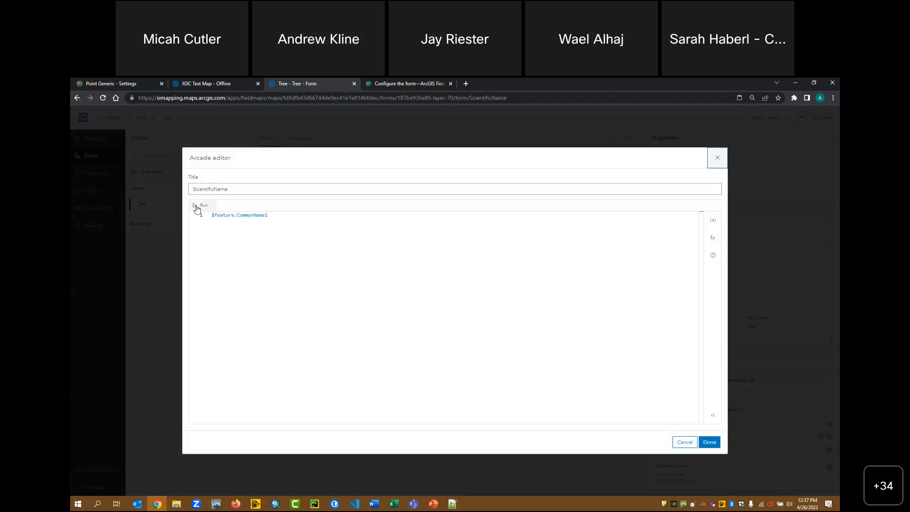
{"action": "left_click", "coordinate": [197, 209]}
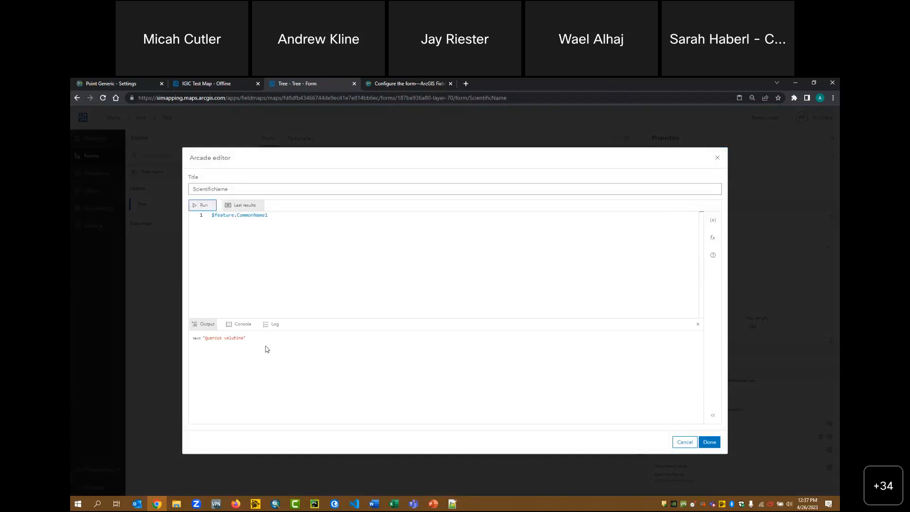
{"action": "left_click", "coordinate": [709, 443]}
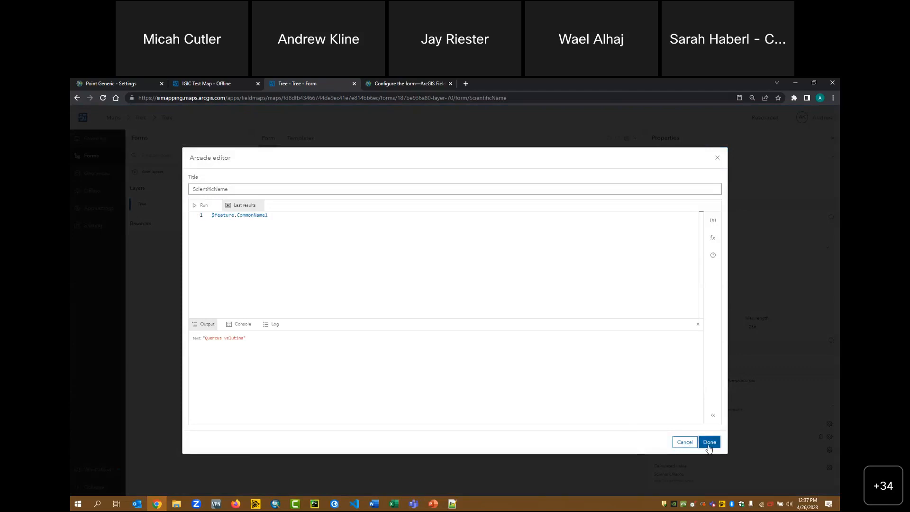
Create a new calculated value expression for the Inspector1 field and title it "Inspector"
{"action": "left_click", "coordinate": [353, 331]}
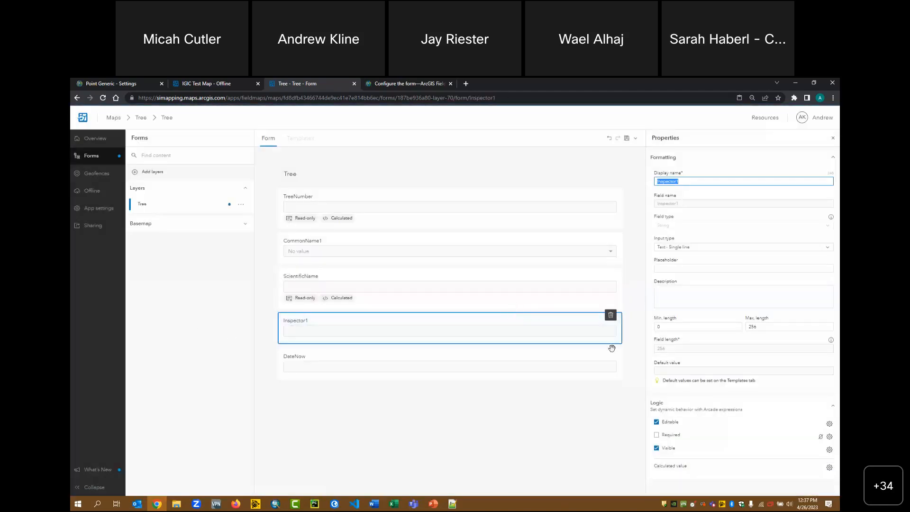
{"action": "left_click", "coordinate": [829, 467]}
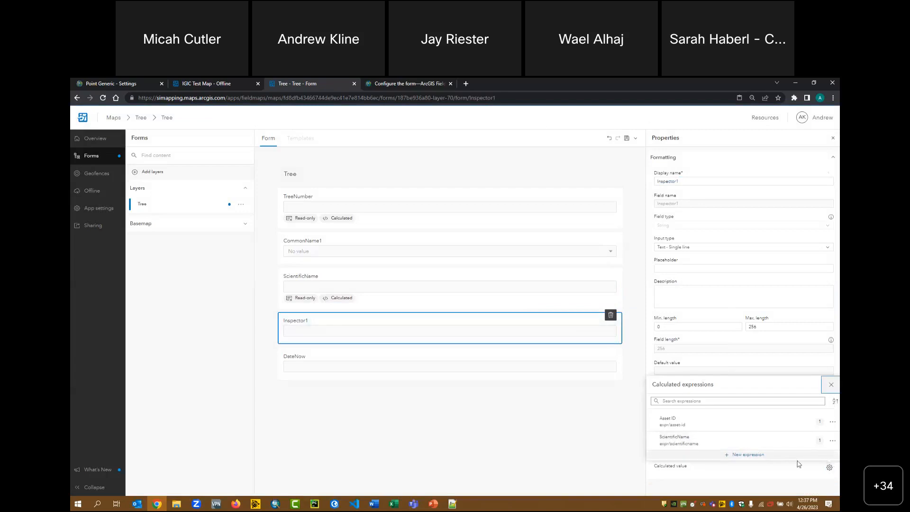
{"action": "left_click", "coordinate": [748, 455]}
{"action": "key", "text": "BackSpace"}
{"action": "type", "text": "Inspector"}
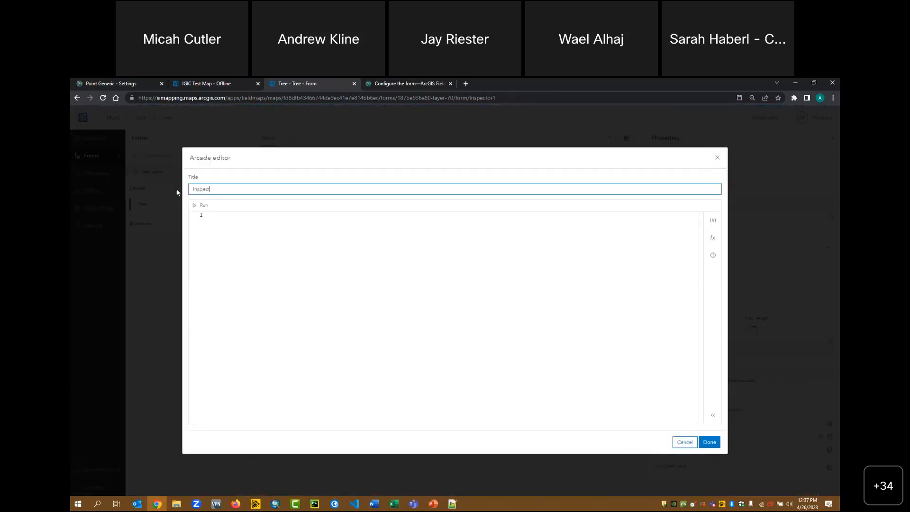
Set the Inspector expression to GetUser($layer).fullName using the code copied from the text editor, test and apply it, and save the form
{"action": "left_click", "coordinate": [211, 215]}
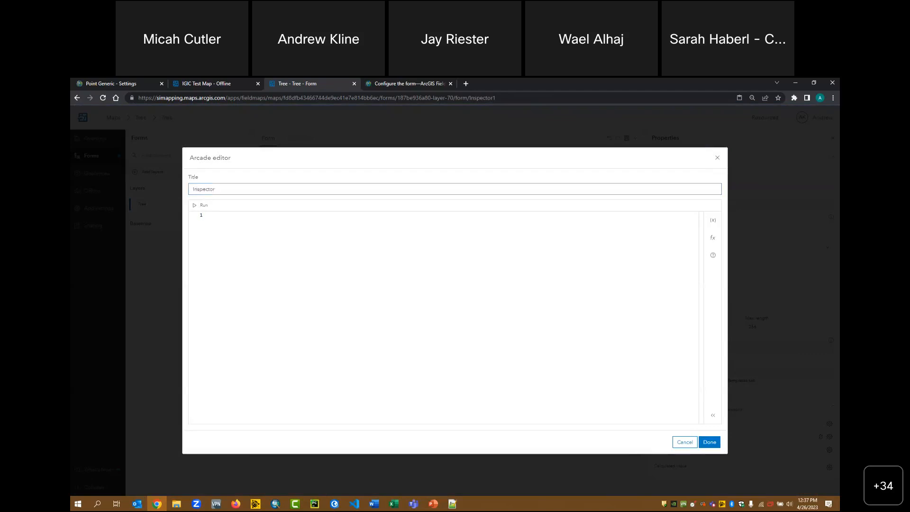
{"action": "key", "text": "alt+Tab"}
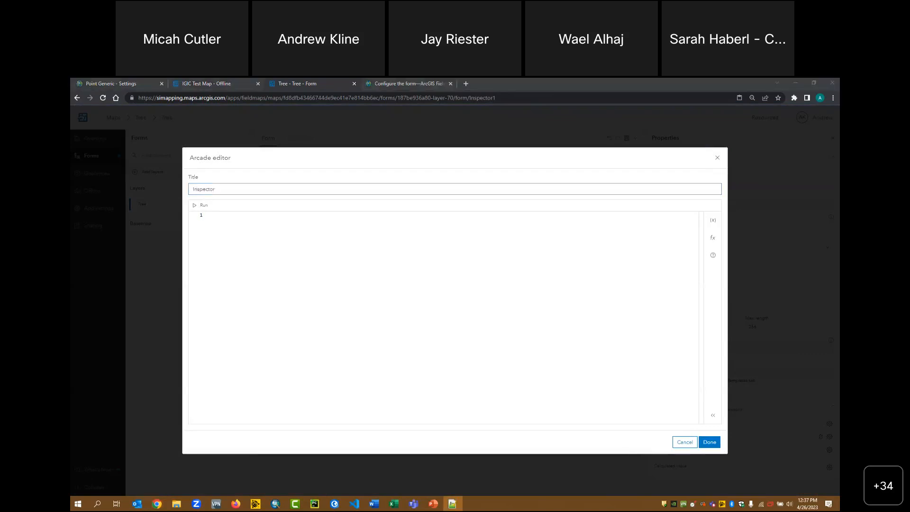
{"action": "left_click", "coordinate": [201, 205]}
{"action": "right_click", "coordinate": [217, 218]}
{"action": "left_click", "coordinate": [240, 264]}
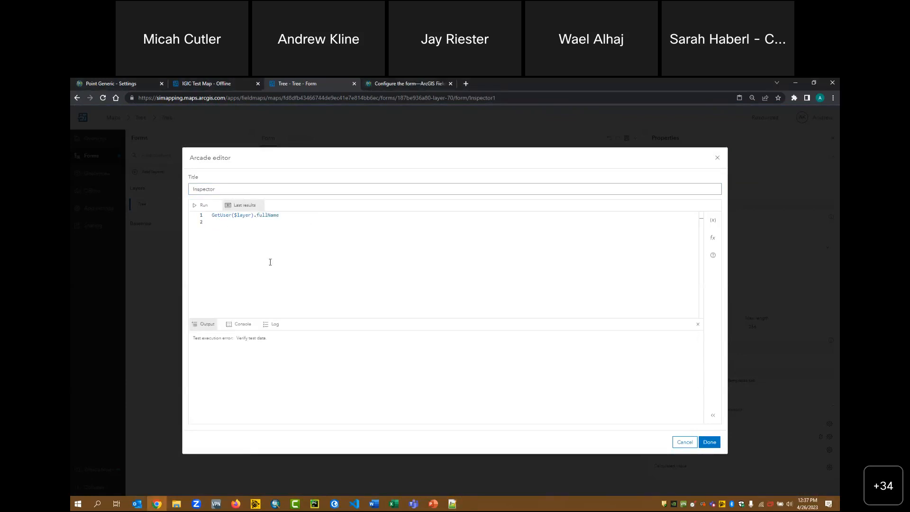
{"action": "left_click", "coordinate": [201, 205]}
{"action": "left_click", "coordinate": [710, 442]}
{"action": "left_click", "coordinate": [627, 138]}
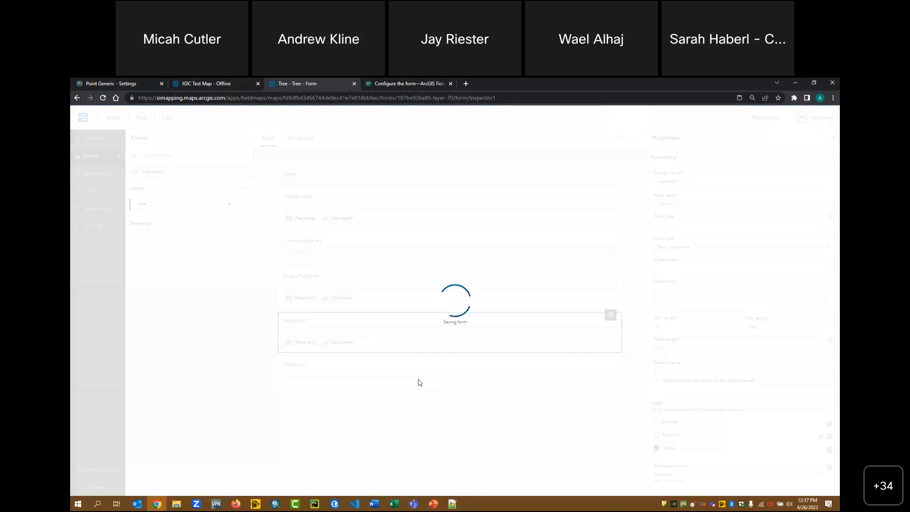
Create a new calculated value expression for the DateNow field and title it "Date"
{"action": "left_click", "coordinate": [345, 376]}
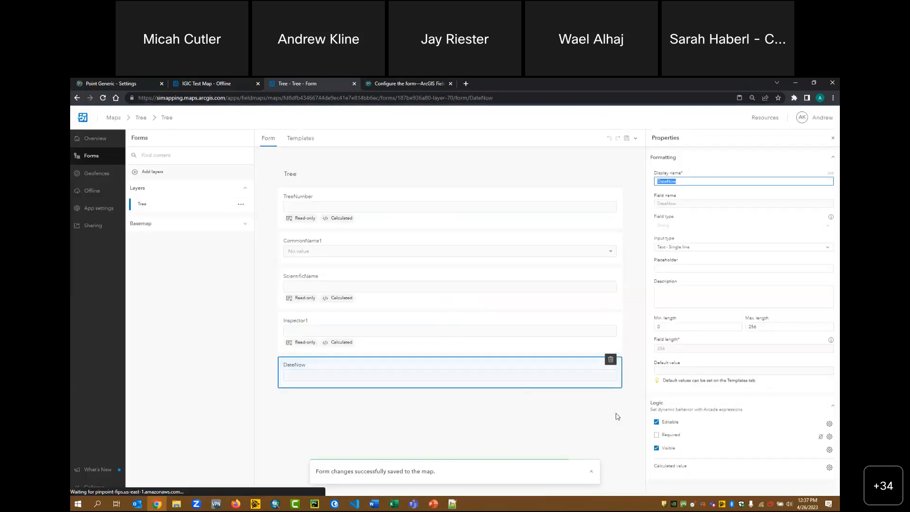
{"action": "left_click", "coordinate": [829, 468]}
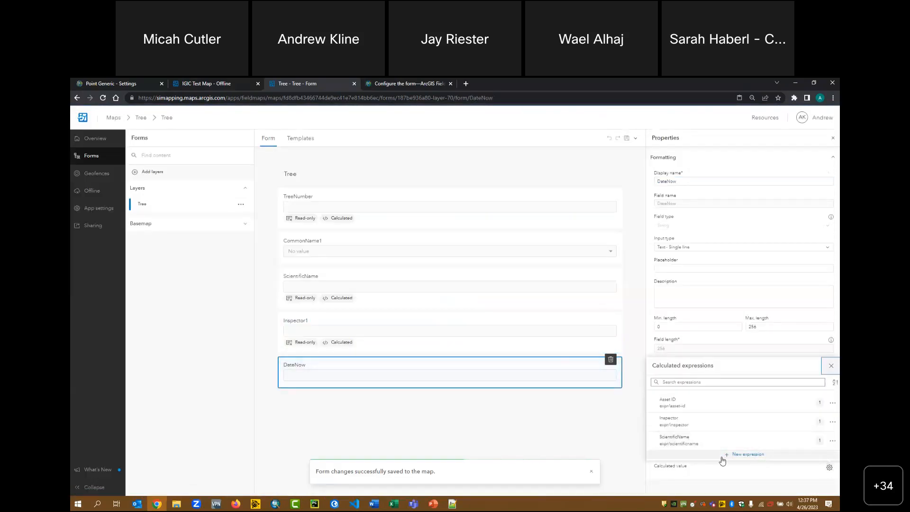
{"action": "left_click", "coordinate": [734, 457]}
{"action": "triple_click", "coordinate": [253, 190]}
{"action": "key", "text": "BackSpace"}
{"action": "type", "text": "Date"}
Set the Date expression to Date(now()), test and apply it, and save the form
{"action": "left_click", "coordinate": [257, 227]}
{"action": "type", "text": "Date(now("}
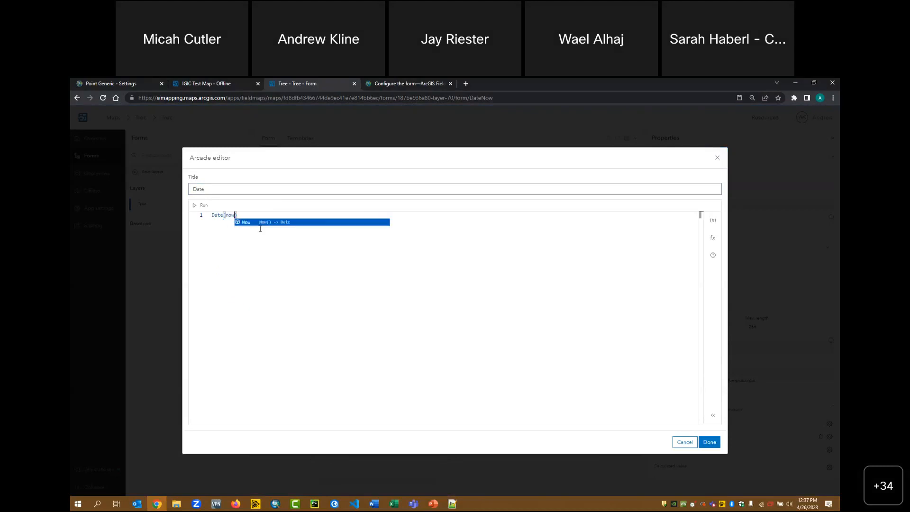
{"action": "left_click", "coordinate": [201, 205]}
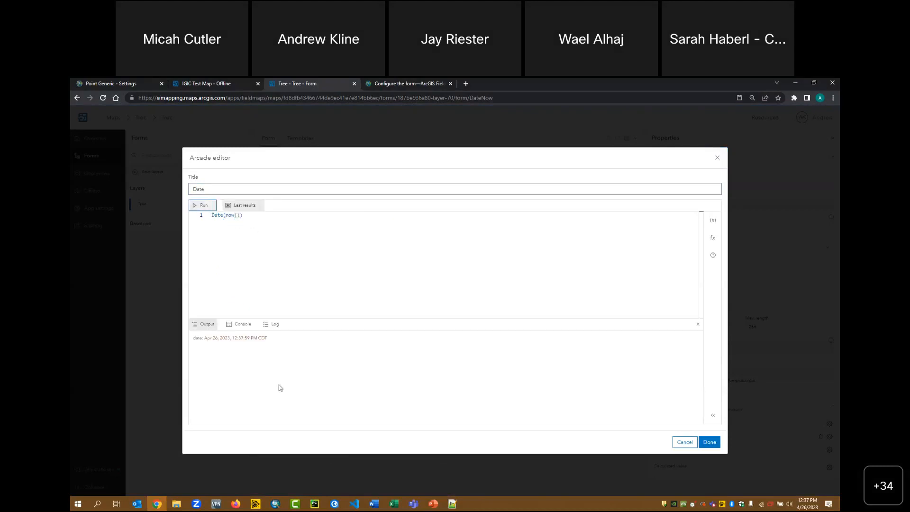
{"action": "left_click", "coordinate": [708, 443]}
{"action": "left_click", "coordinate": [626, 138]}
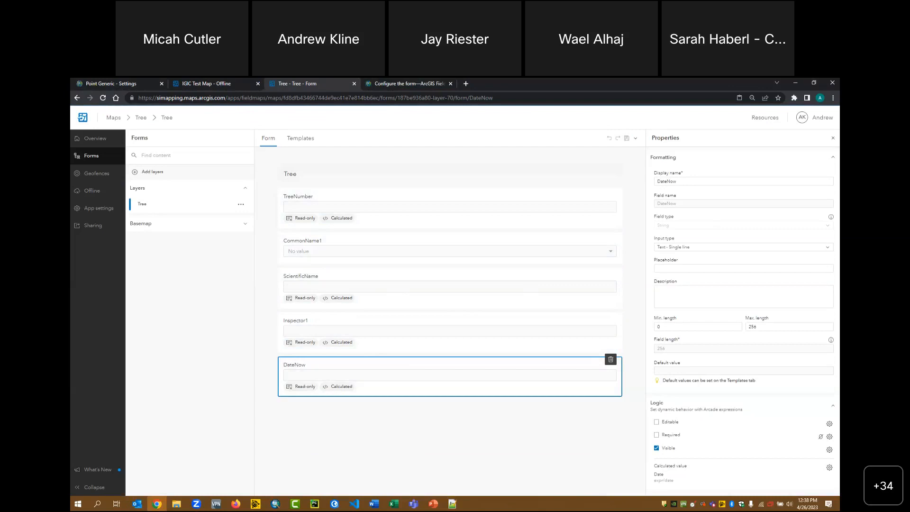
Switch to PowerPoint, start the slide show and advance to the "Web Designer – Publishing Content" slide on creating and configuring attributes
{"action": "key", "text": "alt+Tab"}
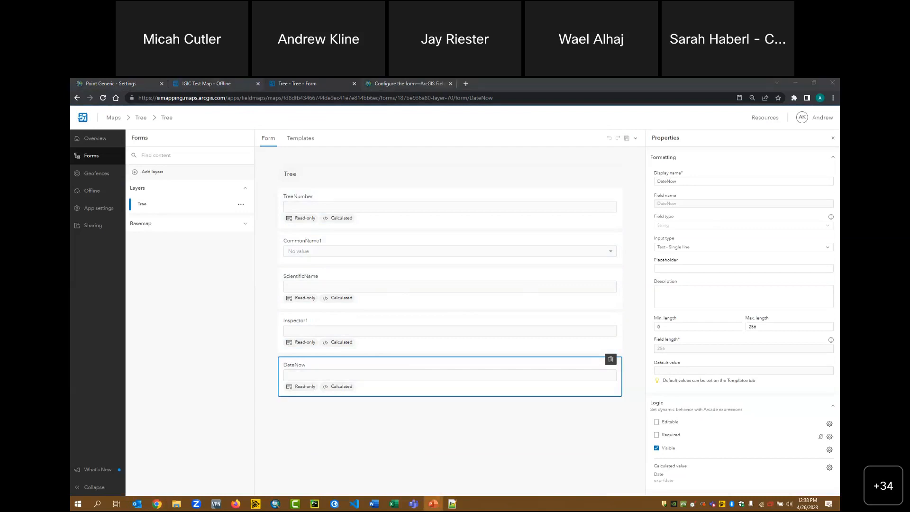
{"action": "key", "text": "F5"}
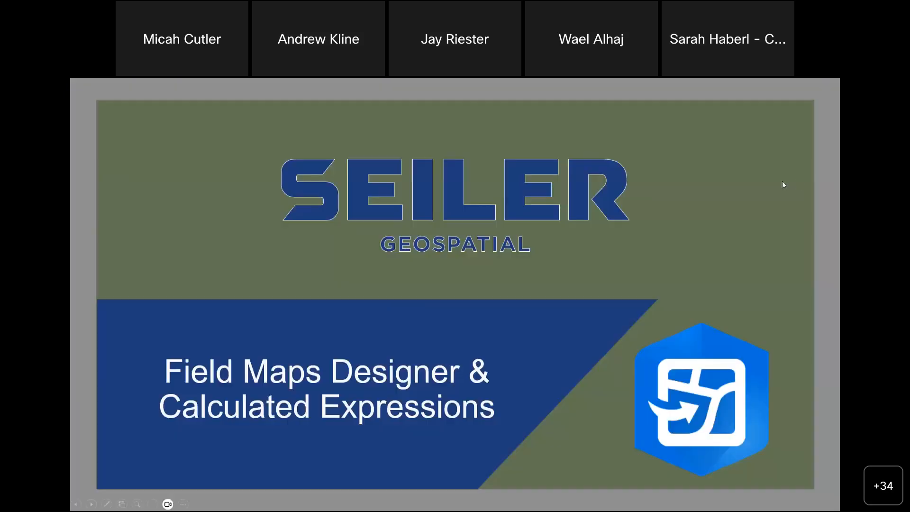
{"action": "key", "text": "Right"}
{"action": "key", "text": "Right"}
{"action": "key", "text": "Right"}
{"action": "key", "text": "Right"}
{"action": "key", "text": "Right"}
{"action": "key", "text": "Right"}
{"action": "key", "text": "Right"}
{"action": "key", "text": "Right"}
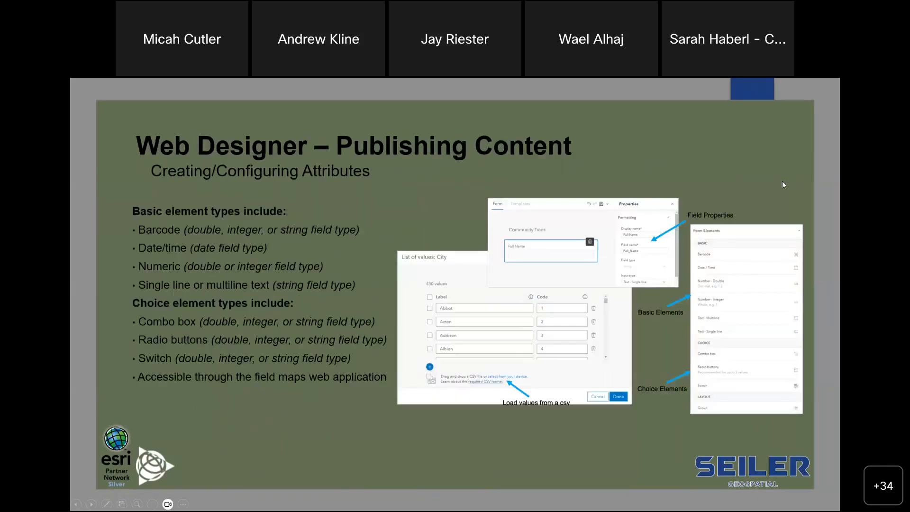